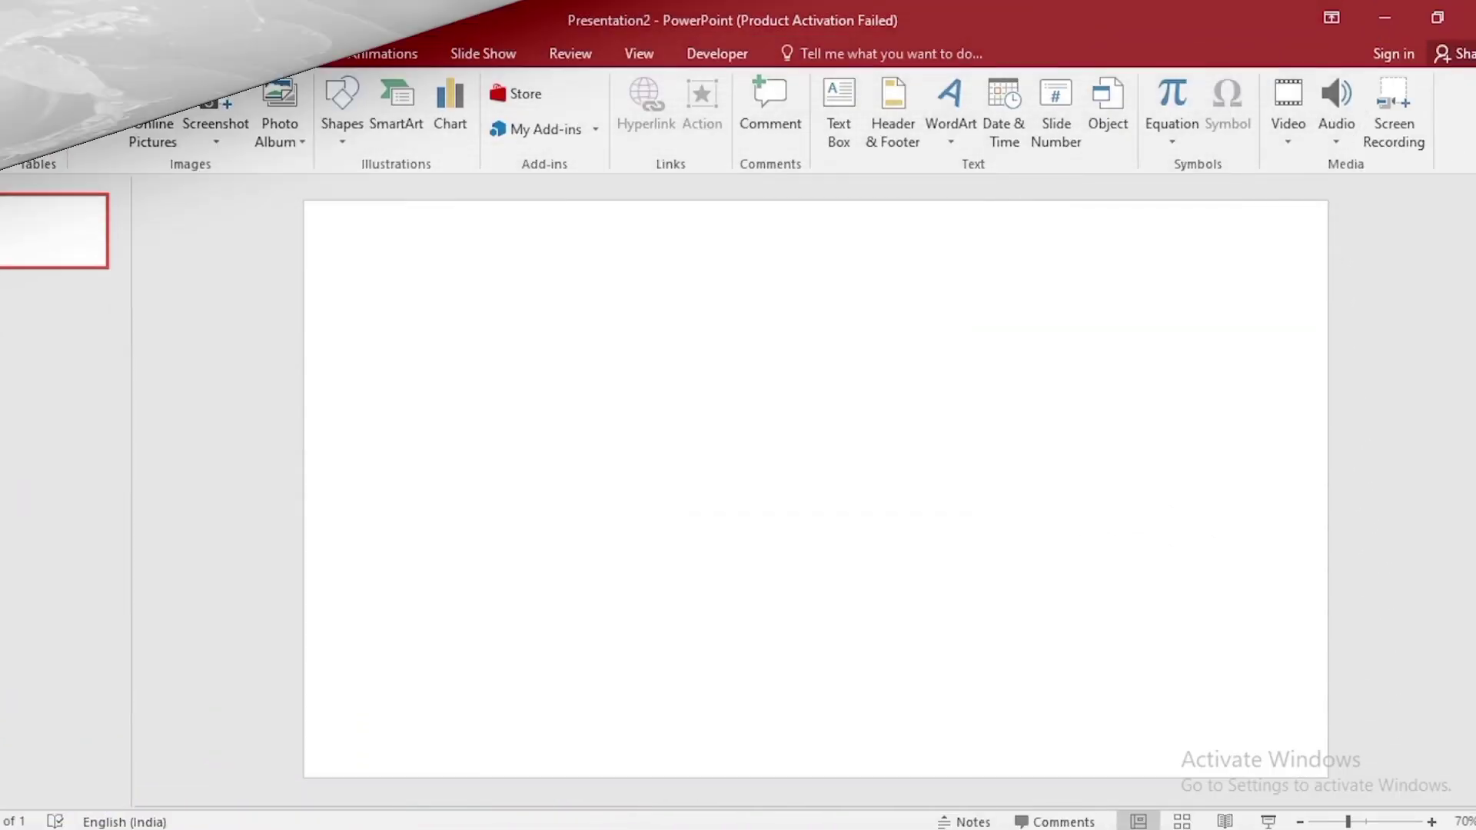
- Draw a tall text box near the slide centre and type a question mark
{"action": "left_click", "coordinate": [839, 142]}
{"action": "left_click_drag", "start_coordinate": [563, 300], "coordinate": [828, 684]}
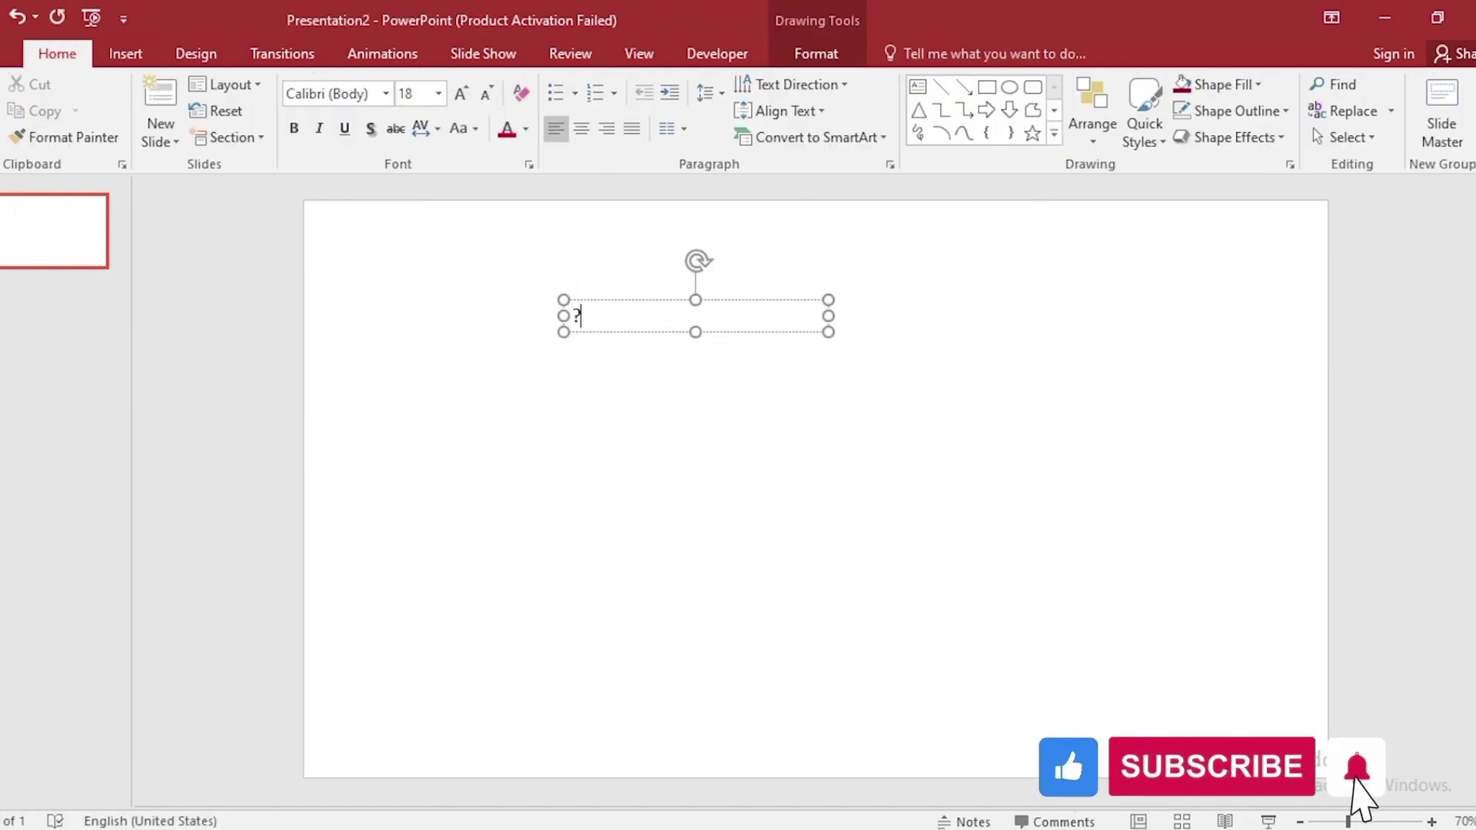
{"action": "type", "text": "?"}
- Set the question mark to Arial Narrow and enlarge it with four font-size increases
{"action": "left_click", "coordinate": [386, 93]}
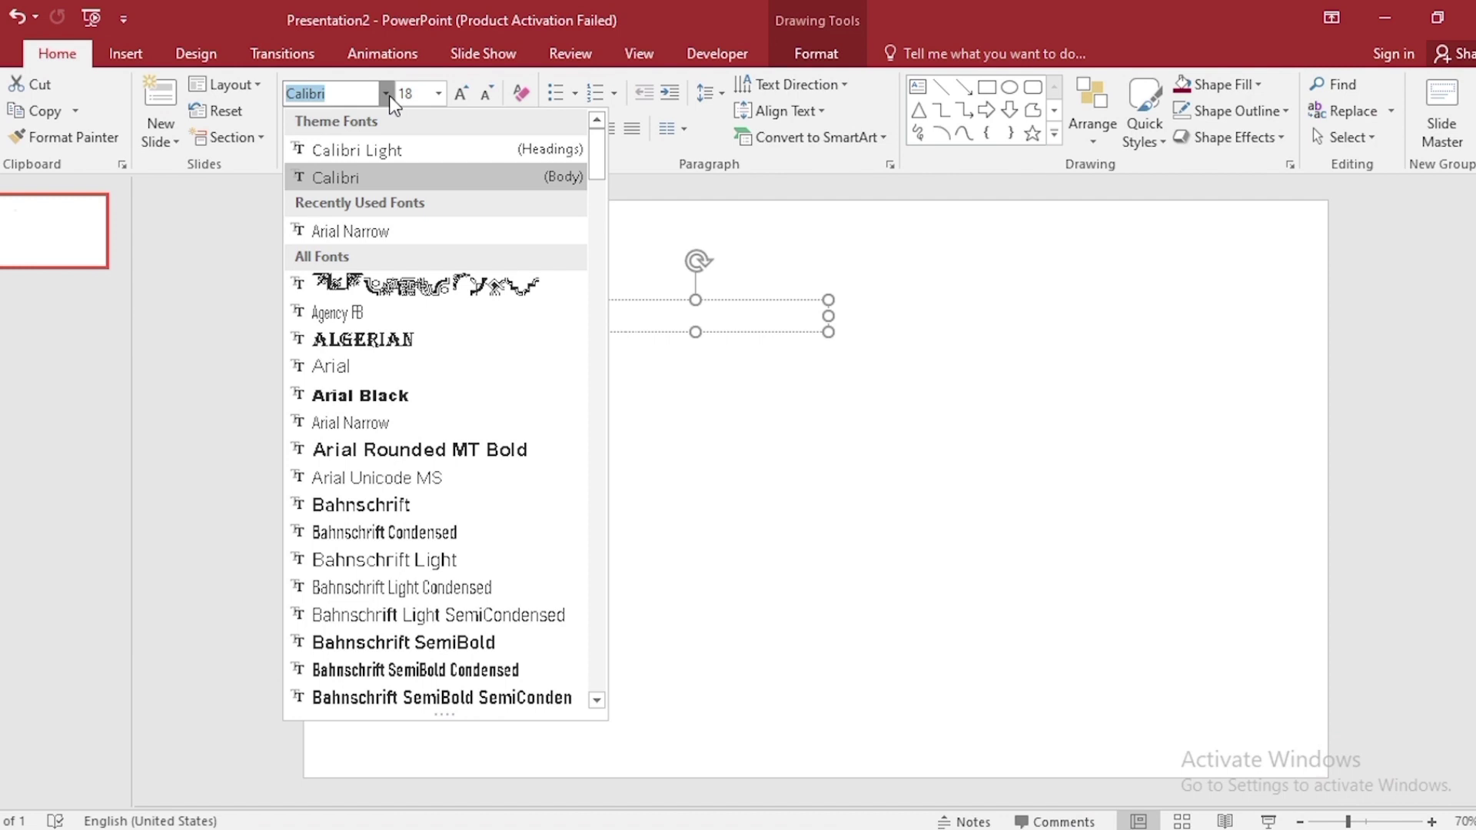
{"action": "left_click", "coordinate": [400, 229]}
{"action": "left_click", "coordinate": [461, 93]}
{"action": "left_click", "coordinate": [461, 93]}
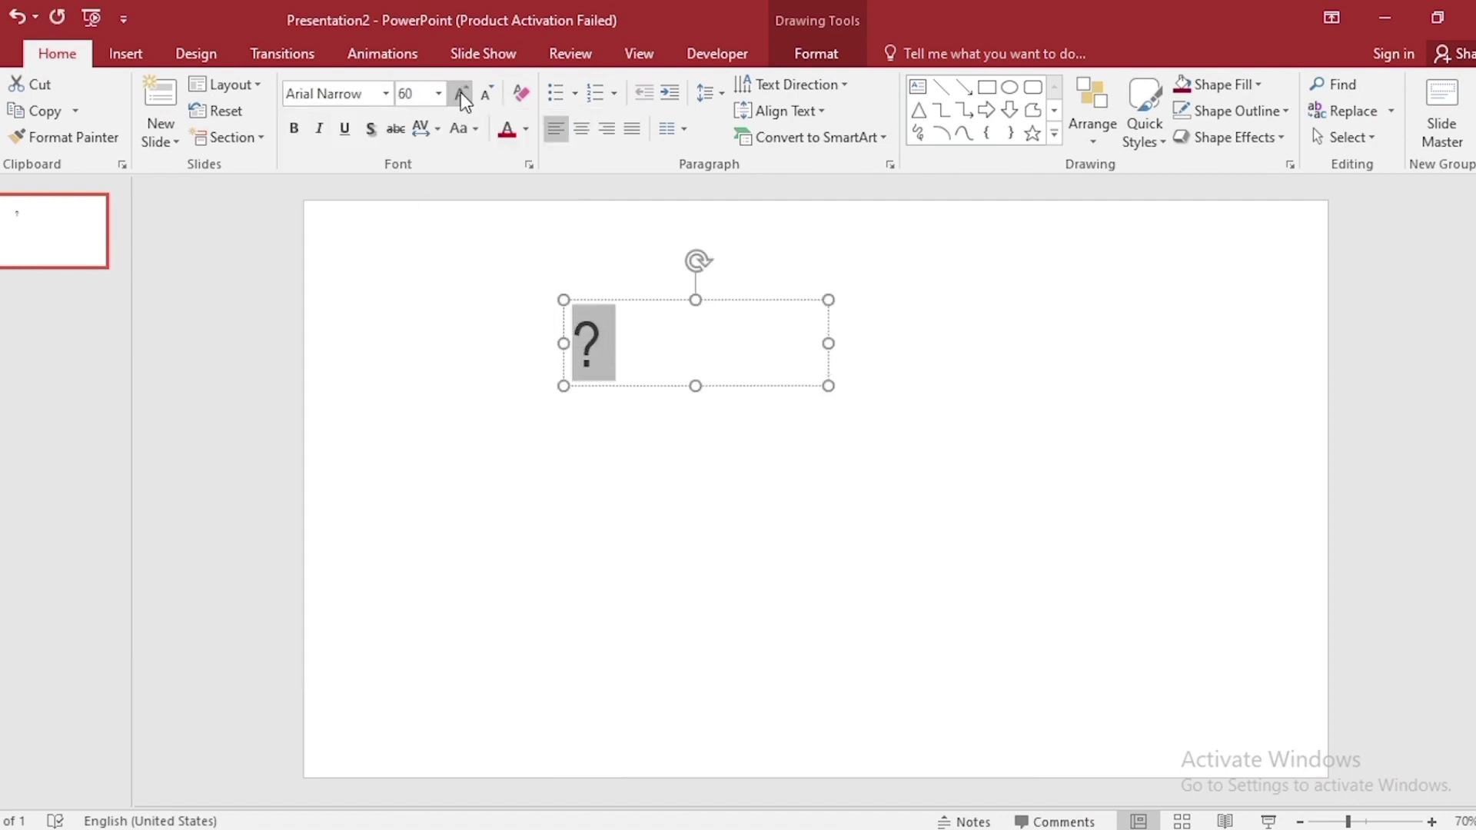
{"action": "left_click", "coordinate": [461, 93]}
{"action": "left_click", "coordinate": [461, 93]}
- Choose the Rectangle shape from the Insert Shapes gallery
{"action": "left_click", "coordinate": [125, 53]}
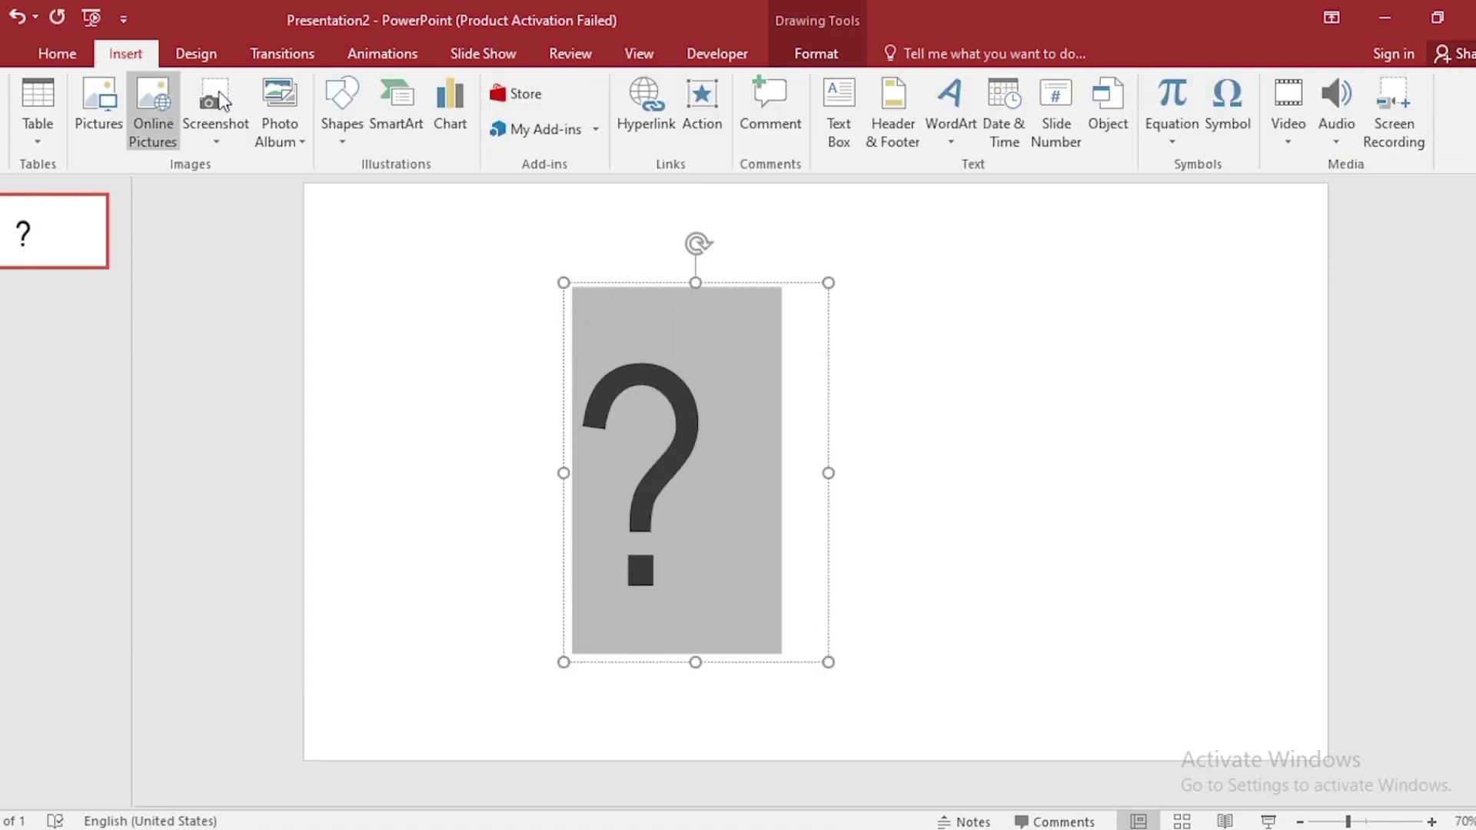
{"action": "left_click", "coordinate": [360, 144]}
{"action": "left_click", "coordinate": [399, 189]}
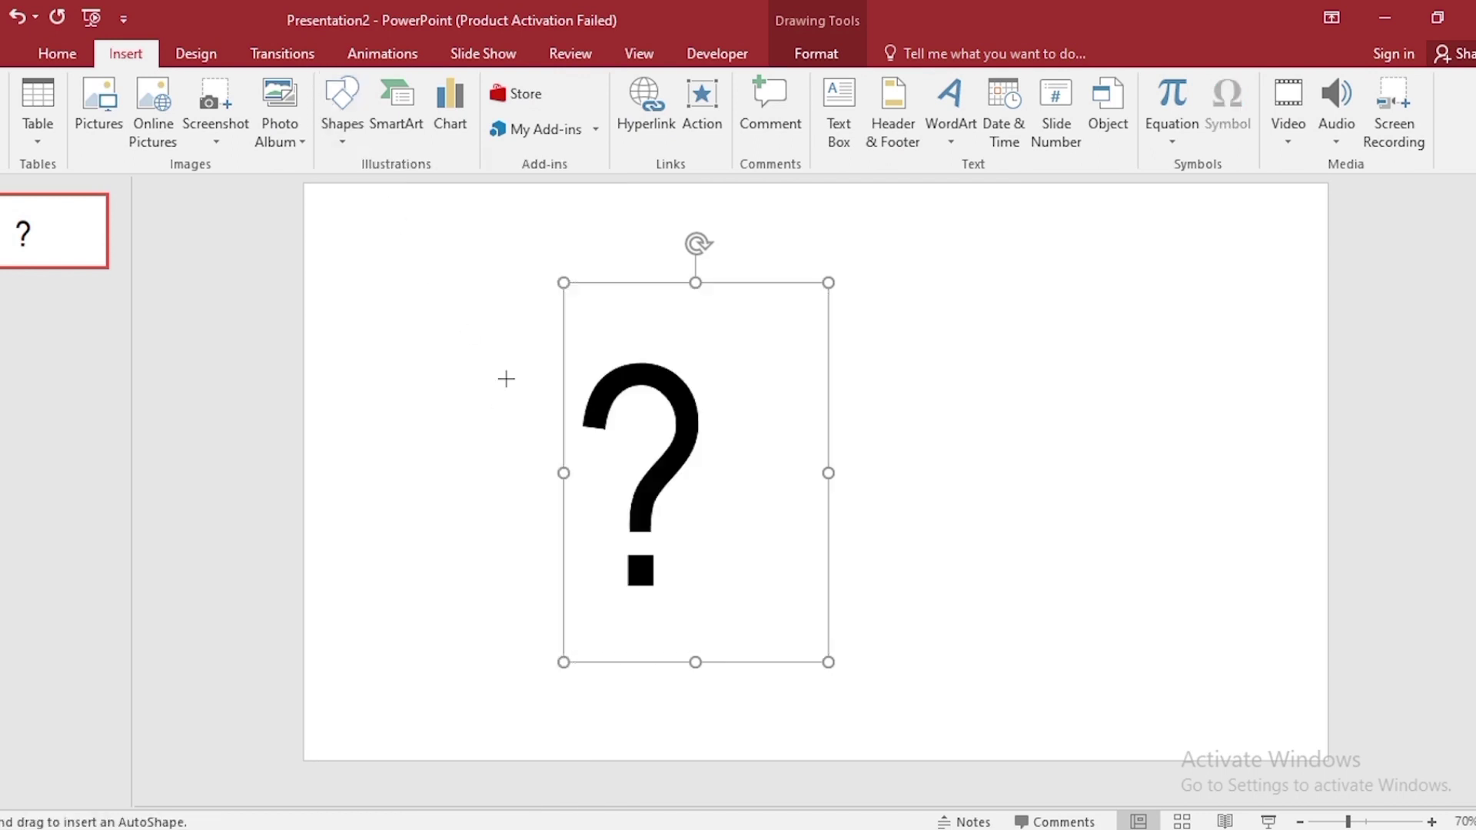
- Draw a rectangle across the question mark and fragment everything with Merge Shapes
{"action": "left_click_drag", "start_coordinate": [547, 419], "coordinate": [737, 521]}
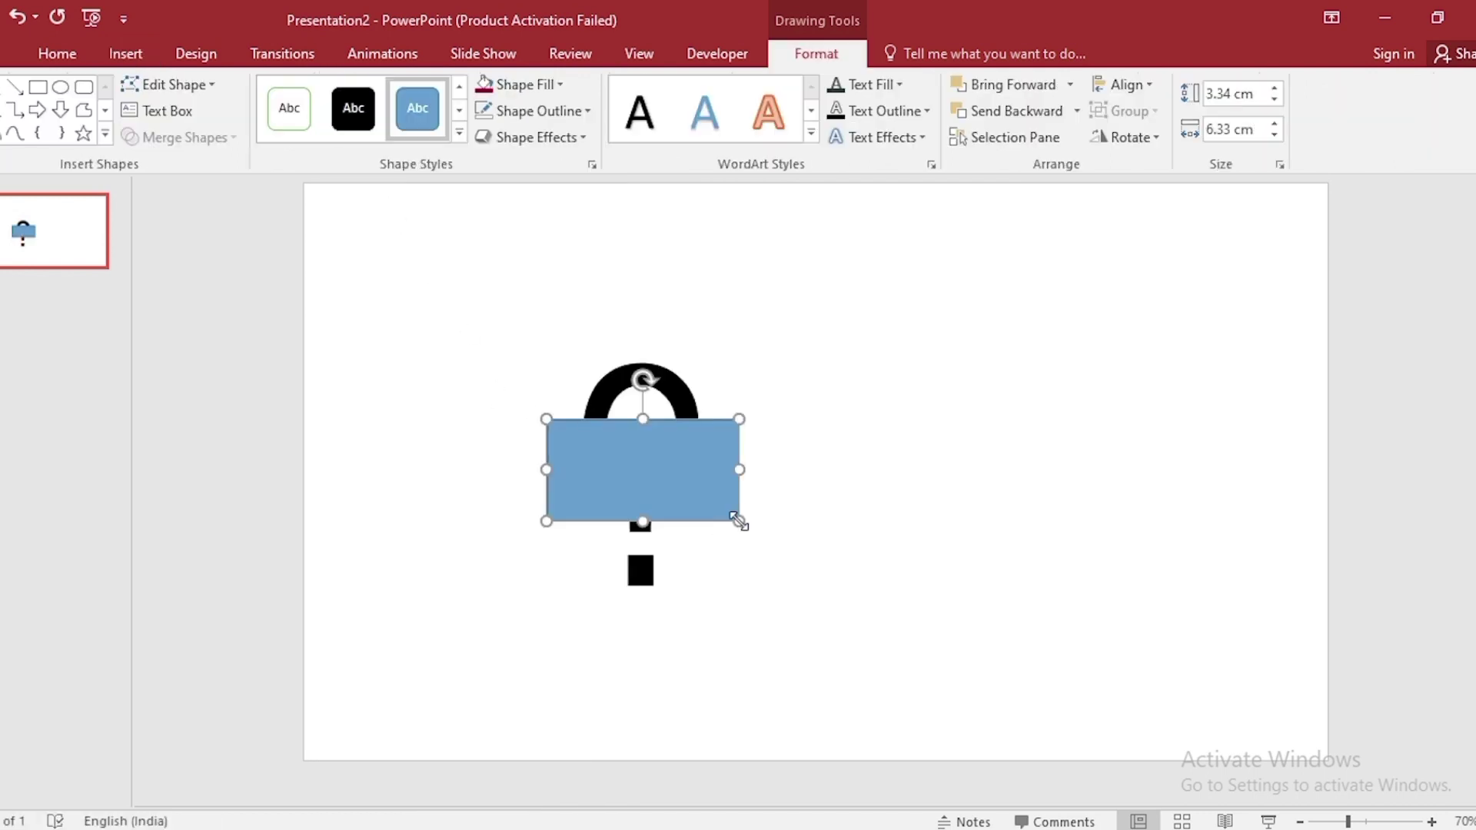
{"action": "key", "text": "ctrl+a"}
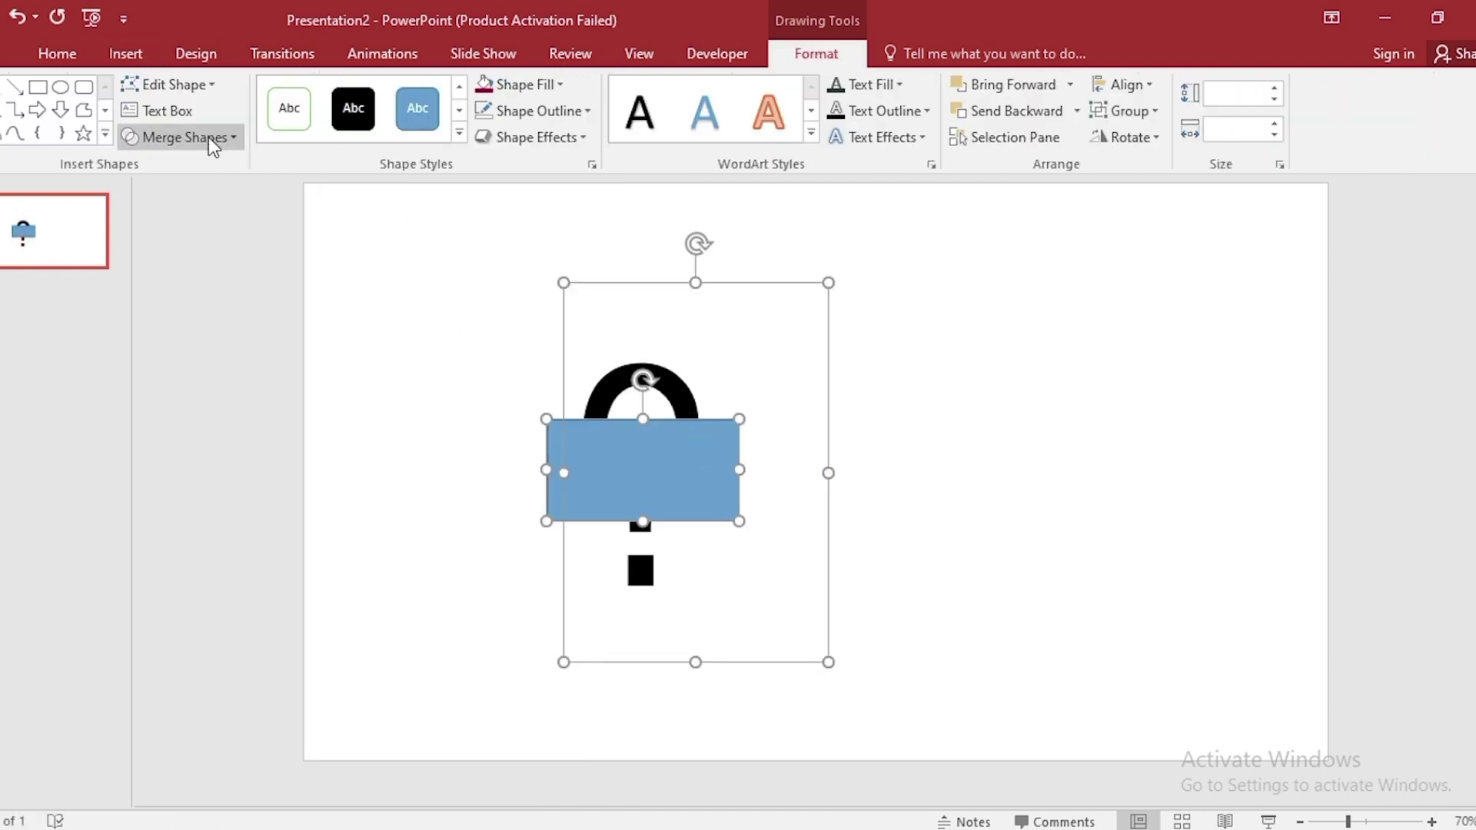
{"action": "left_click", "coordinate": [210, 138]}
{"action": "left_click", "coordinate": [215, 223]}
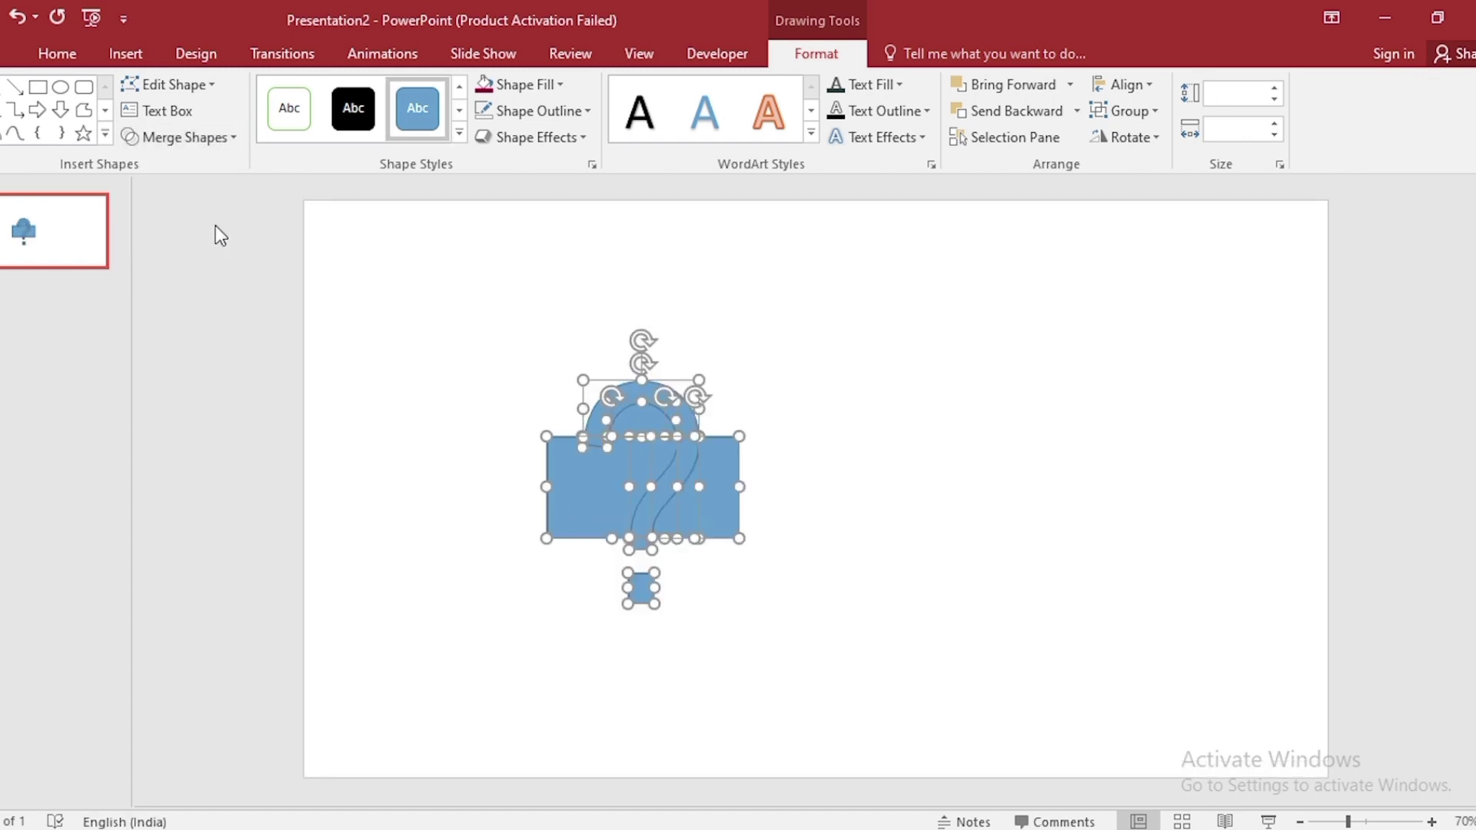
- Keep only the S-shaped fragment, delete the other pieces, and enlarge it to full slide height
{"action": "left_click", "coordinate": [578, 581]}
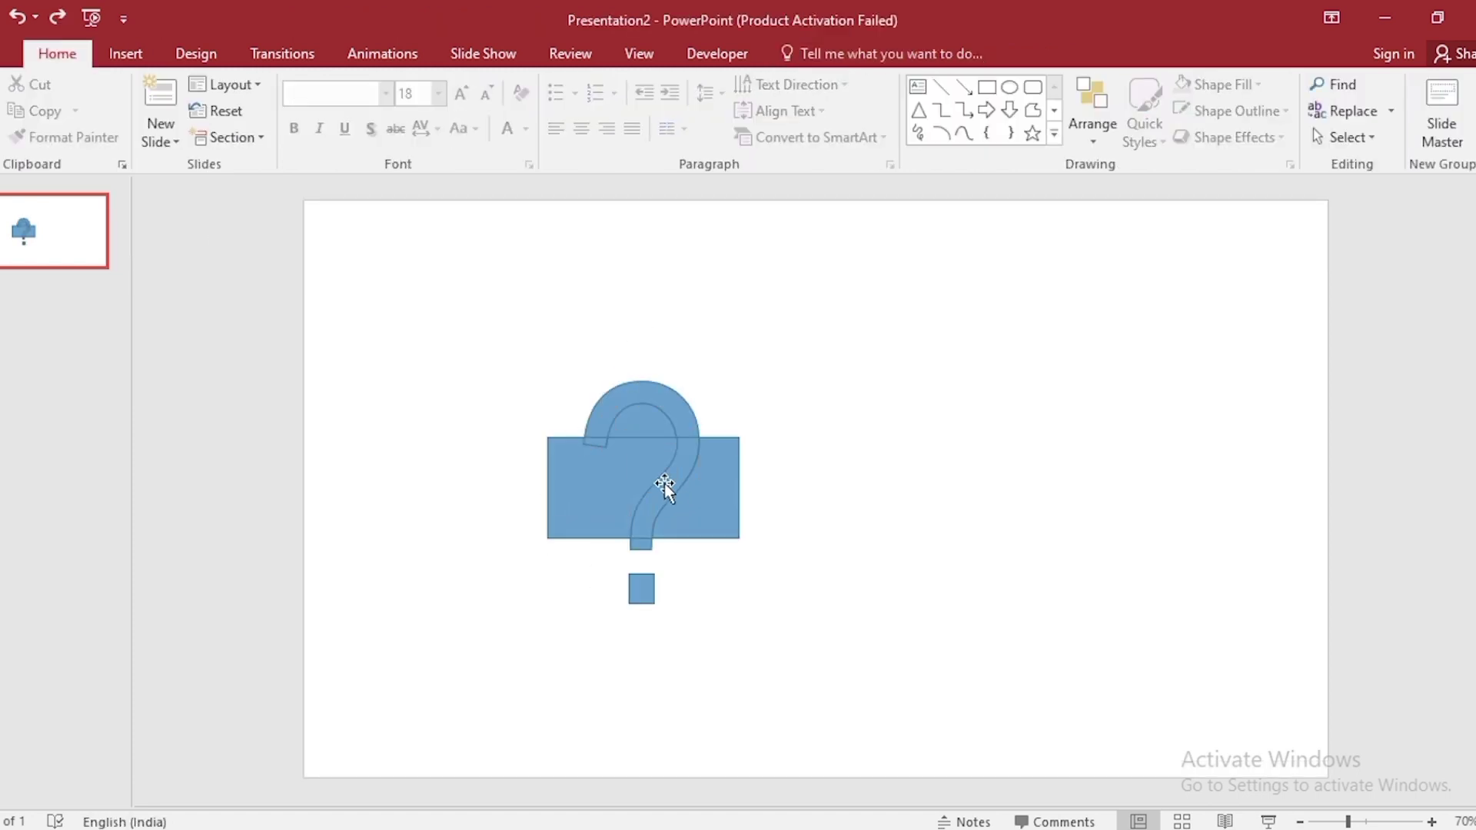
{"action": "left_click_drag", "start_coordinate": [664, 482], "coordinate": [863, 500]}
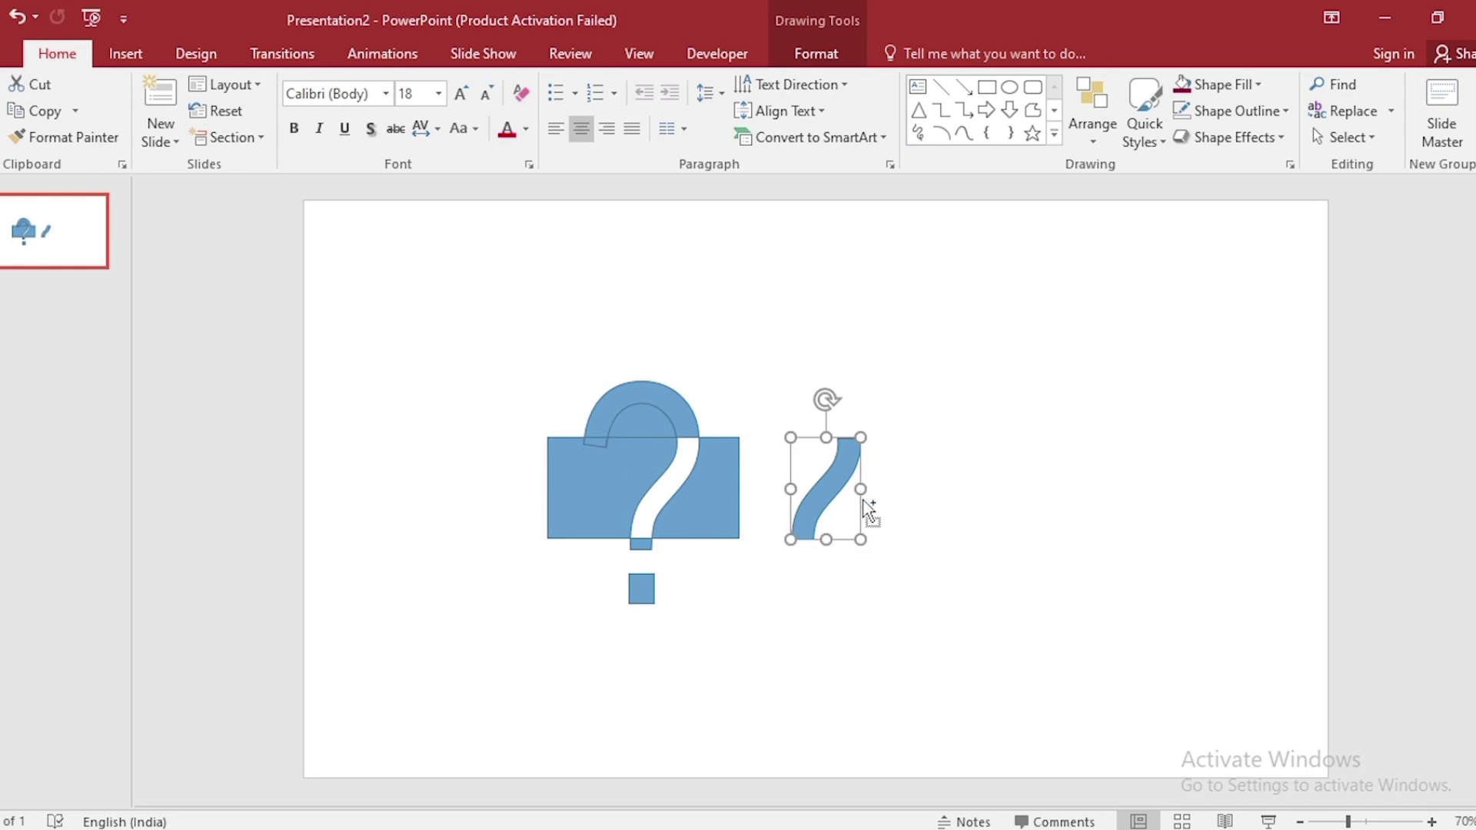
{"action": "key", "text": "ctrl+a"}
{"action": "left_click", "coordinate": [830, 487], "text": "ctrl"}
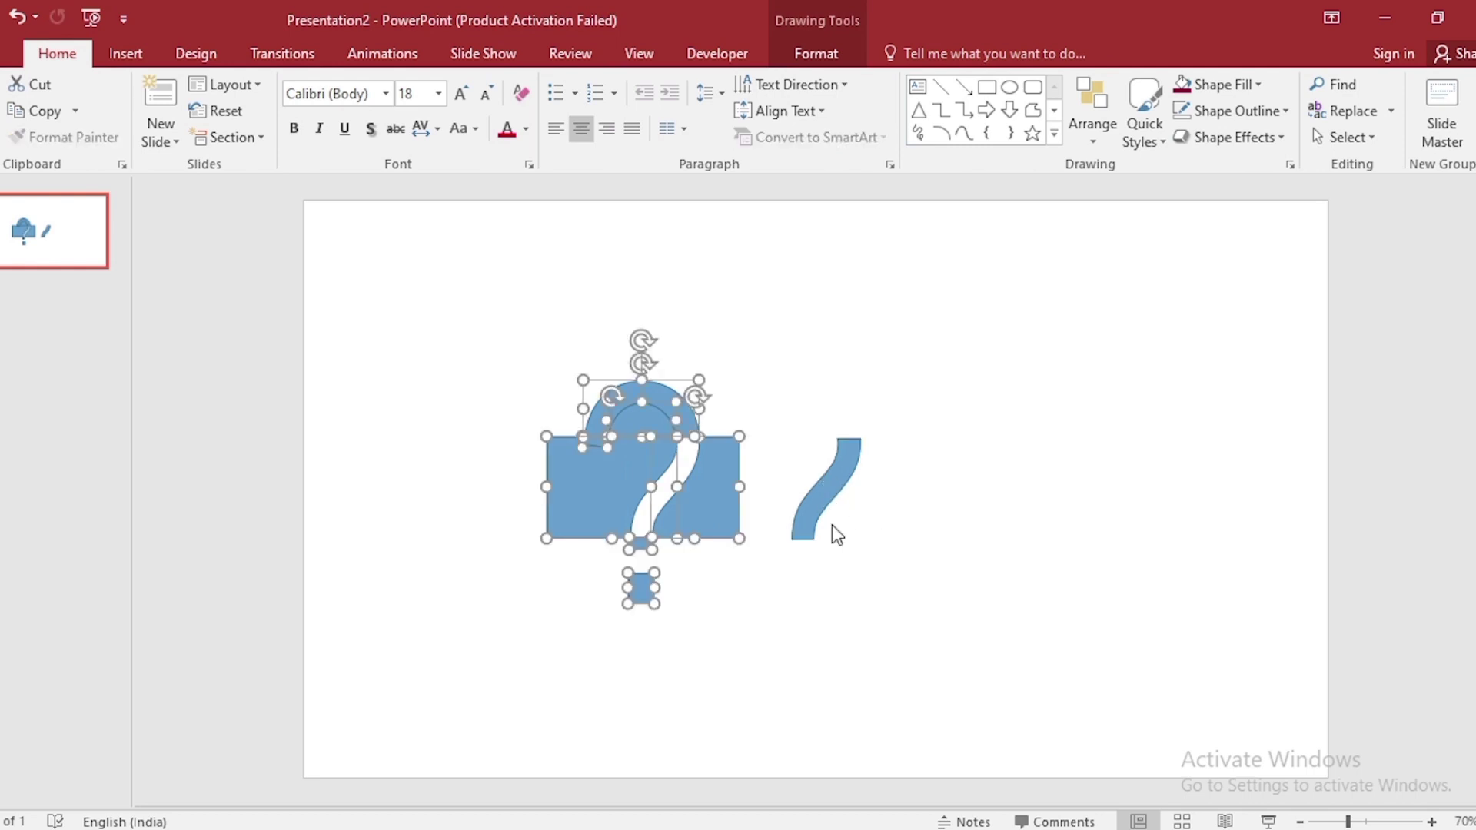
{"action": "key", "text": "Delete"}
{"action": "left_click", "coordinate": [831, 524]}
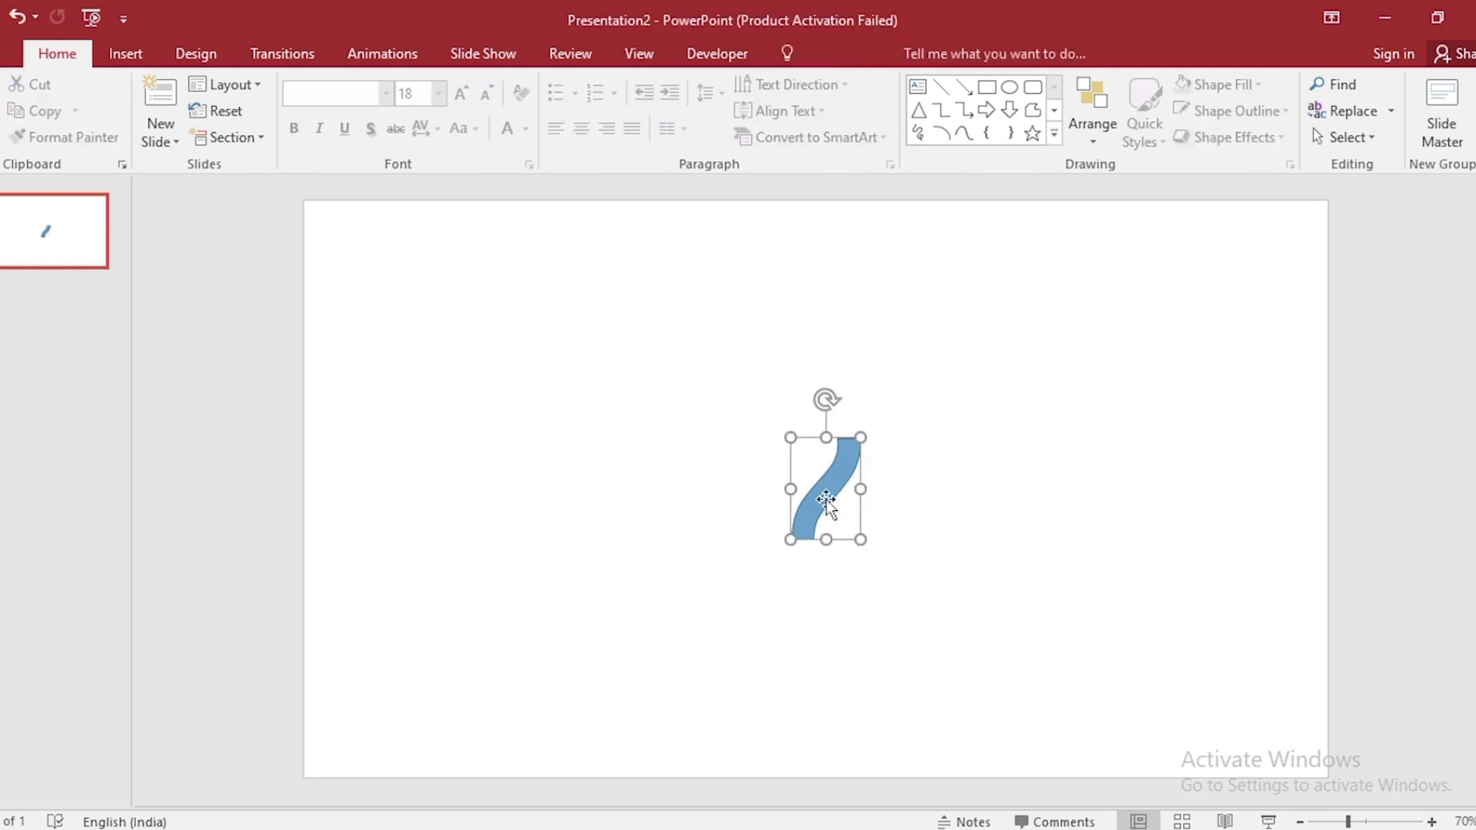
{"action": "mouse_move", "coordinate": [862, 439]}
{"action": "left_mouse_down"}
{"action": "mouse_move", "coordinate": [1000, 343]}
{"action": "mouse_move", "coordinate": [1042, 338]}
{"action": "left_mouse_up"}
- Draw a rectangle covering the slide's left portion
{"action": "left_click", "coordinate": [136, 66]}
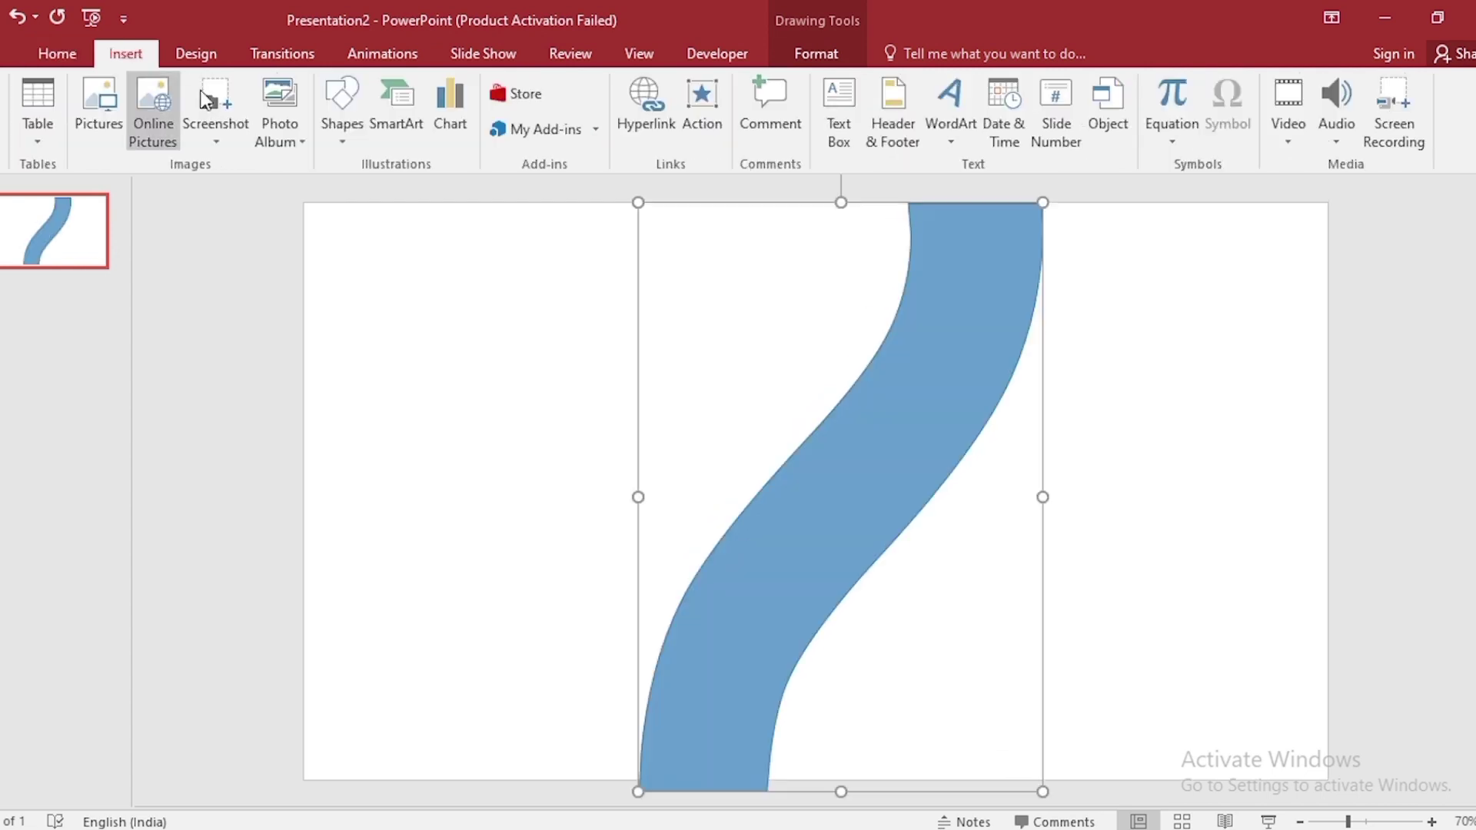
{"action": "left_click", "coordinate": [337, 129]}
{"action": "left_click", "coordinate": [405, 187]}
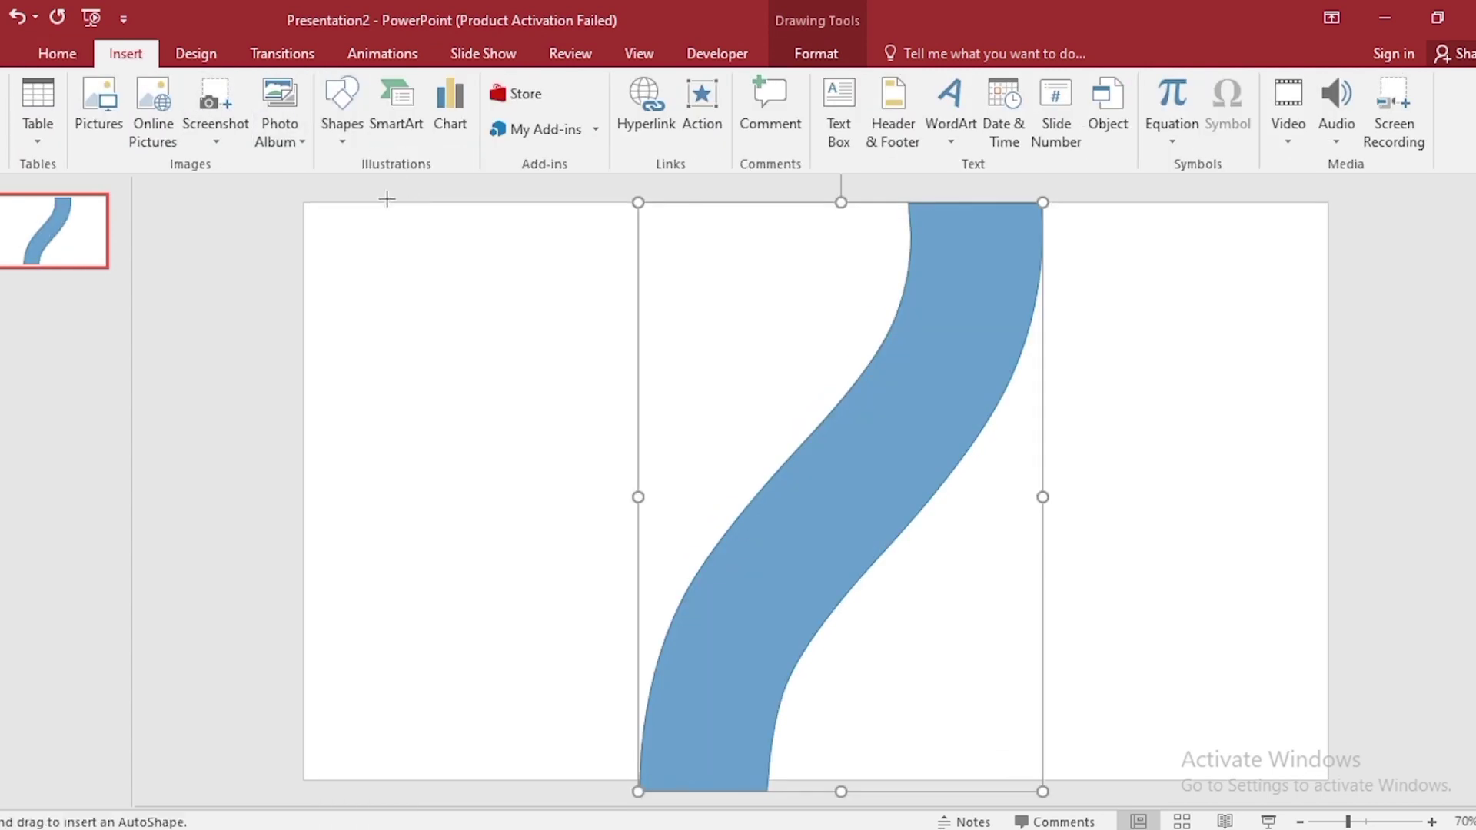
{"action": "left_click_drag", "start_coordinate": [304, 201], "coordinate": [1095, 780]}
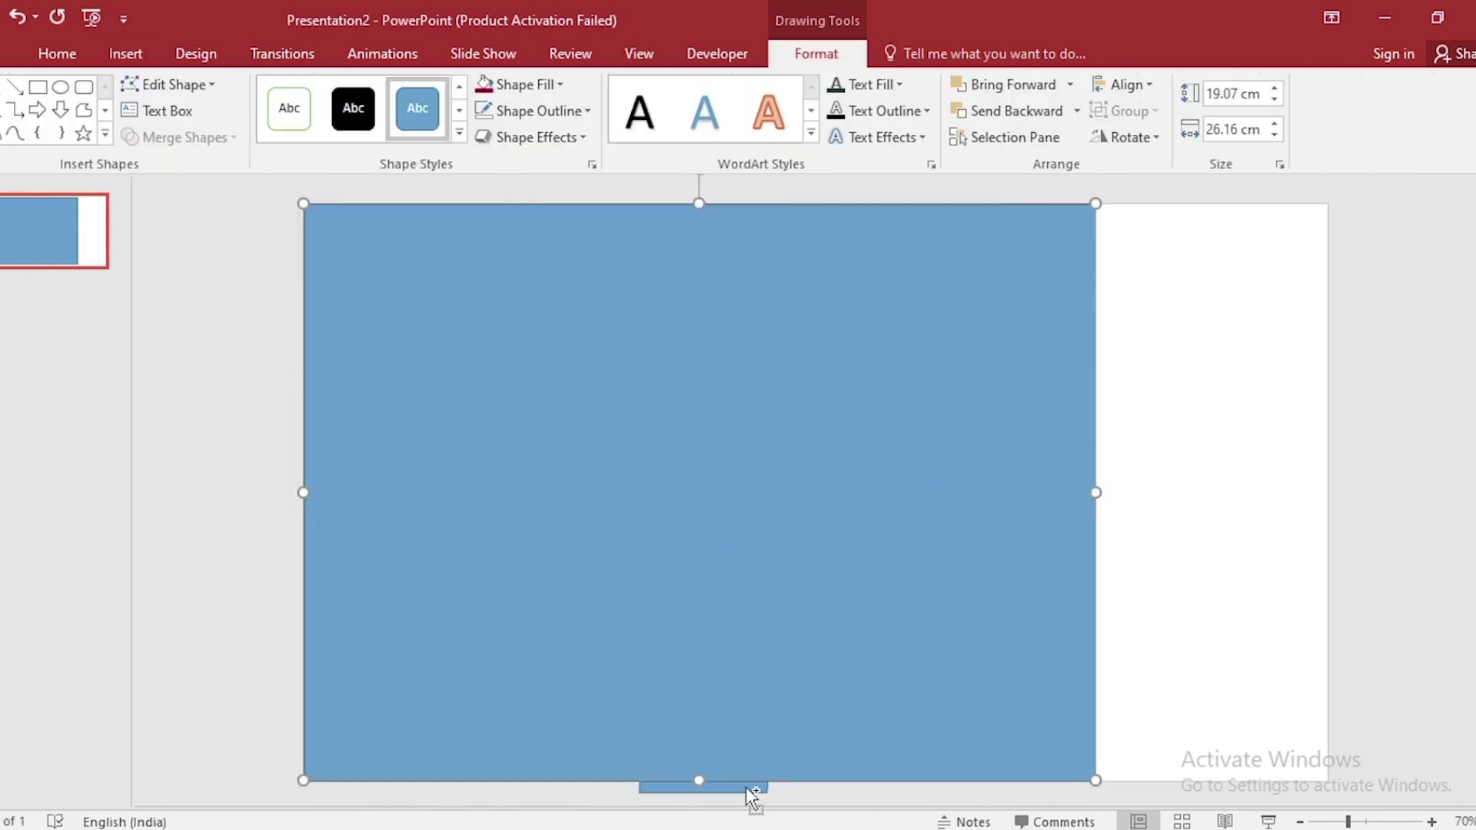
- Fragment the rectangle along the S-curve and delete all but the left blue piece
{"action": "left_click", "coordinate": [749, 791], "text": "shift"}
{"action": "left_click", "coordinate": [198, 137]}
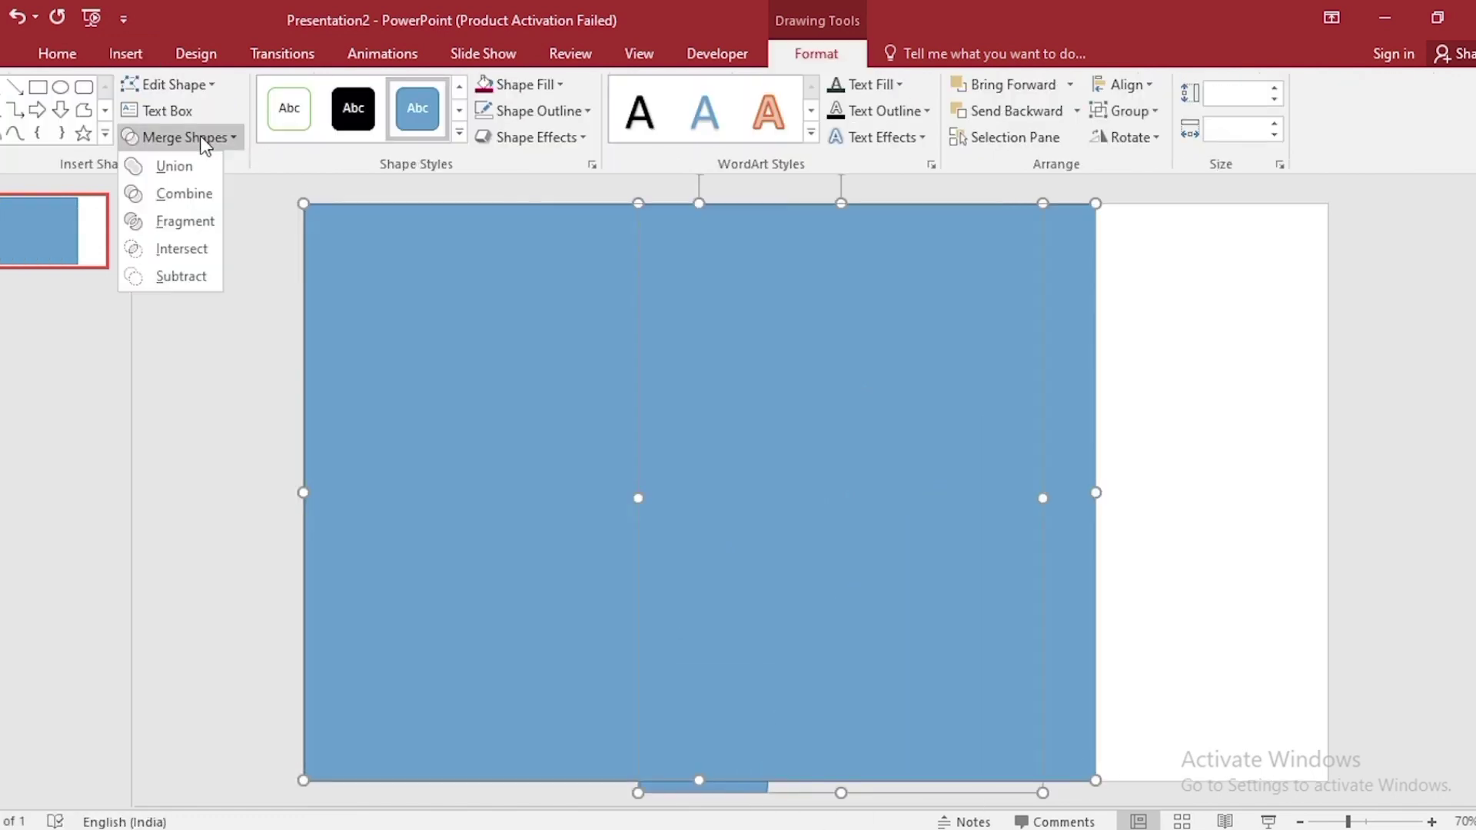
{"action": "left_click", "coordinate": [214, 223]}
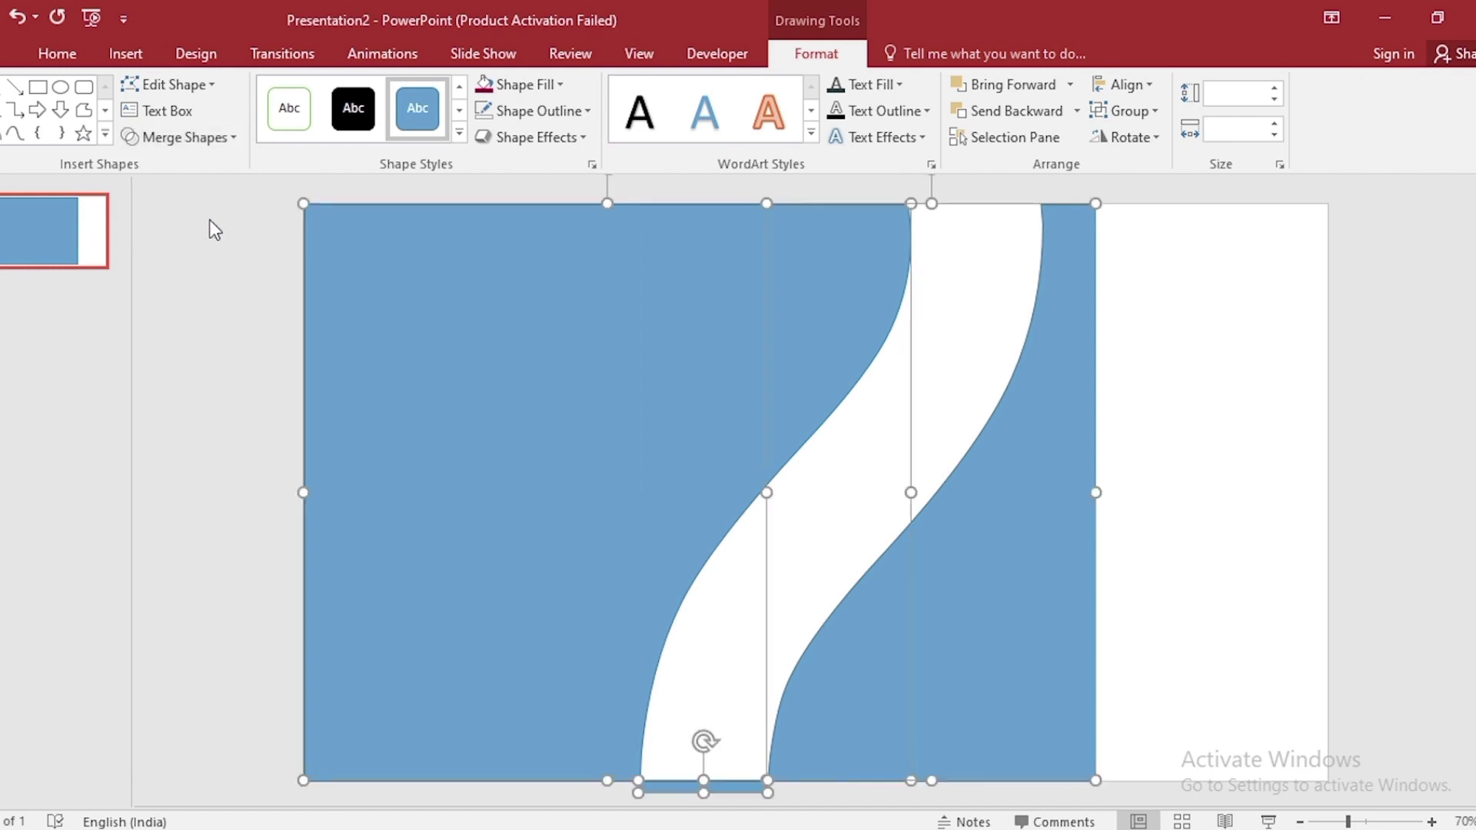
{"action": "left_click", "coordinate": [491, 461], "text": "shift"}
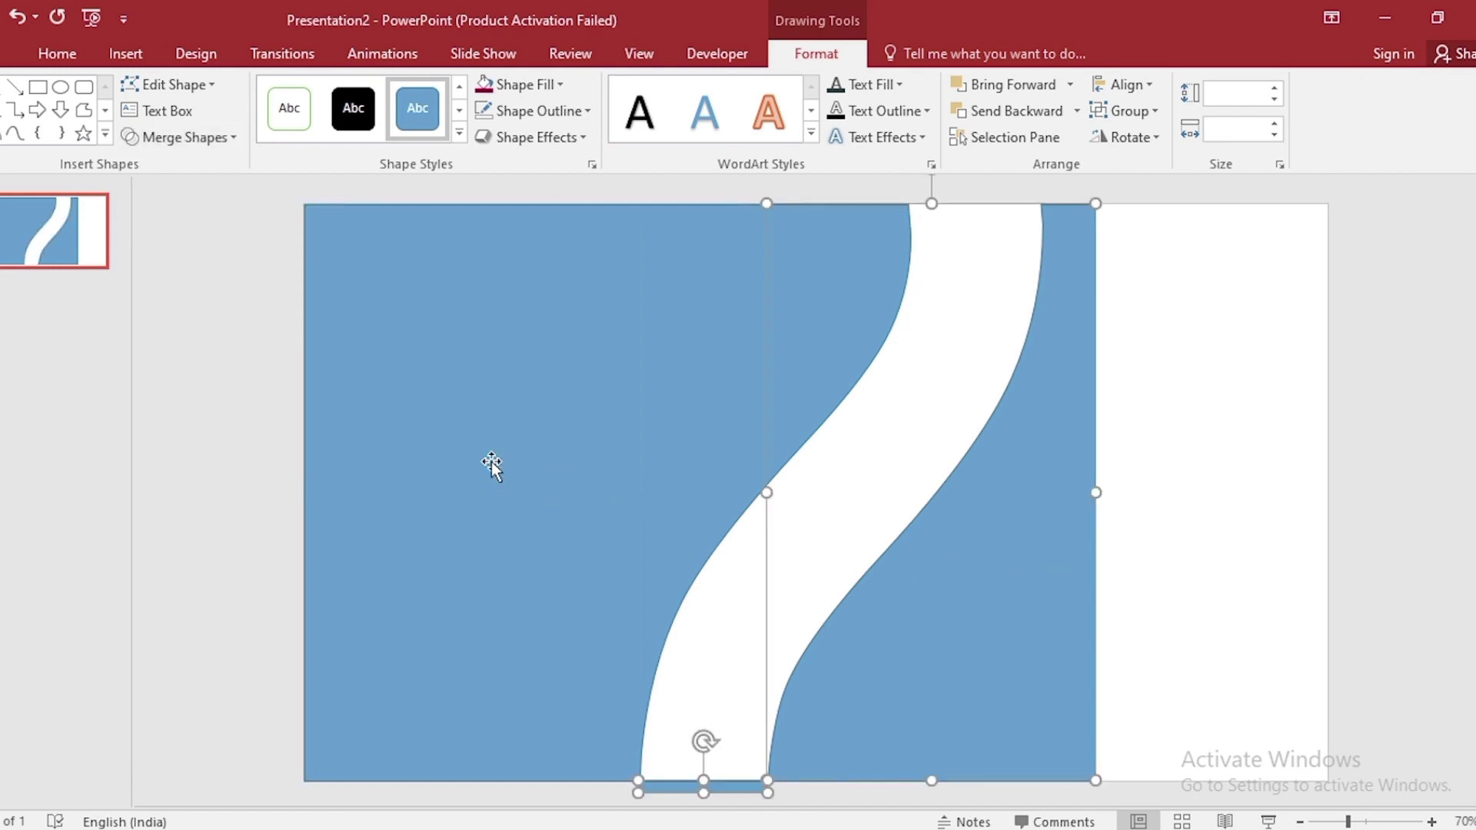
{"action": "key", "text": "Delete"}
{"action": "left_click", "coordinate": [487, 463]}
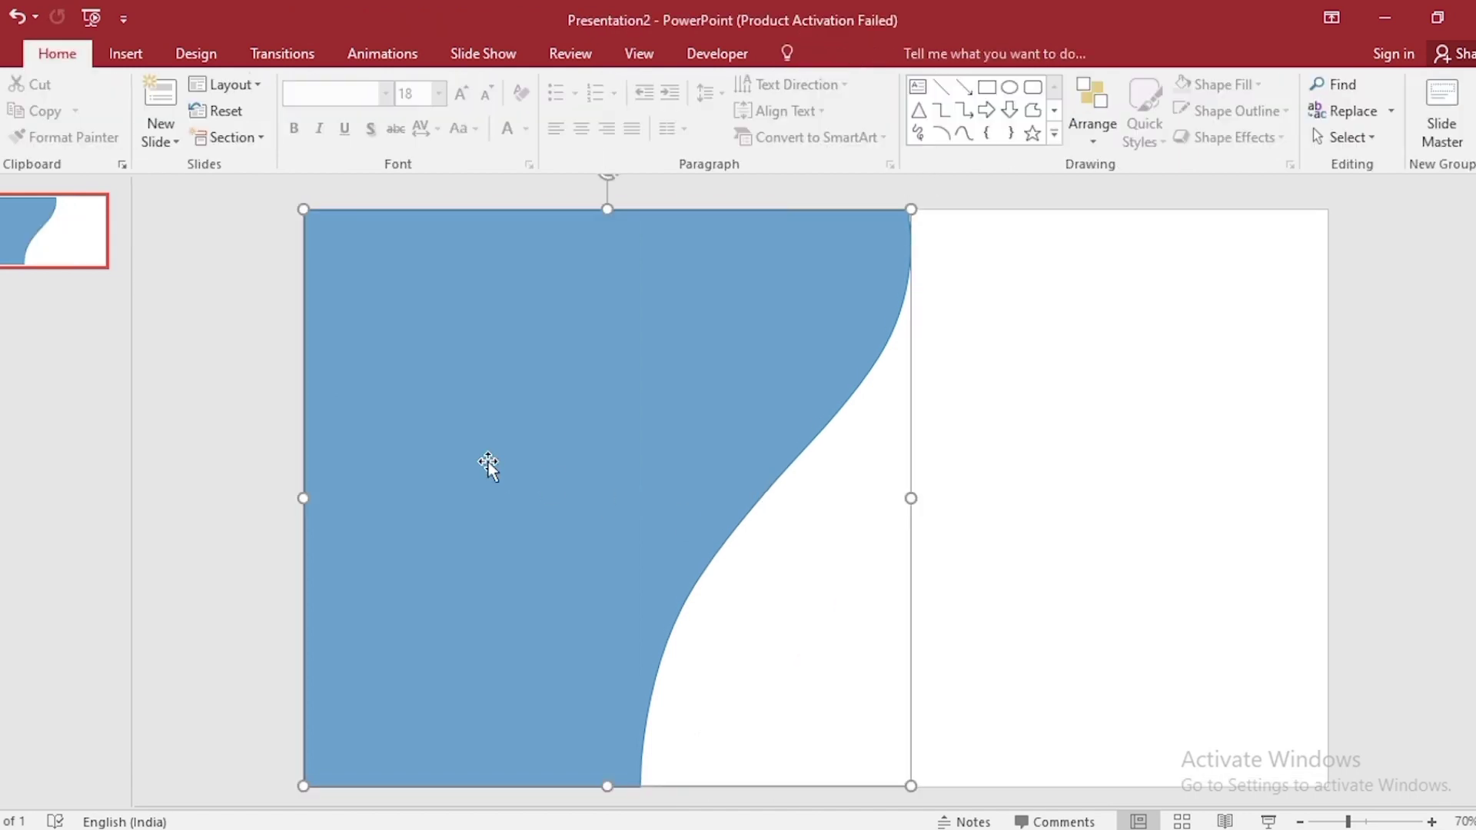
- Offset copies of the curved shape and subtract to create curved stripes with a thin white gap
{"action": "left_click_drag", "start_coordinate": [560, 307], "coordinate": [618, 320]}
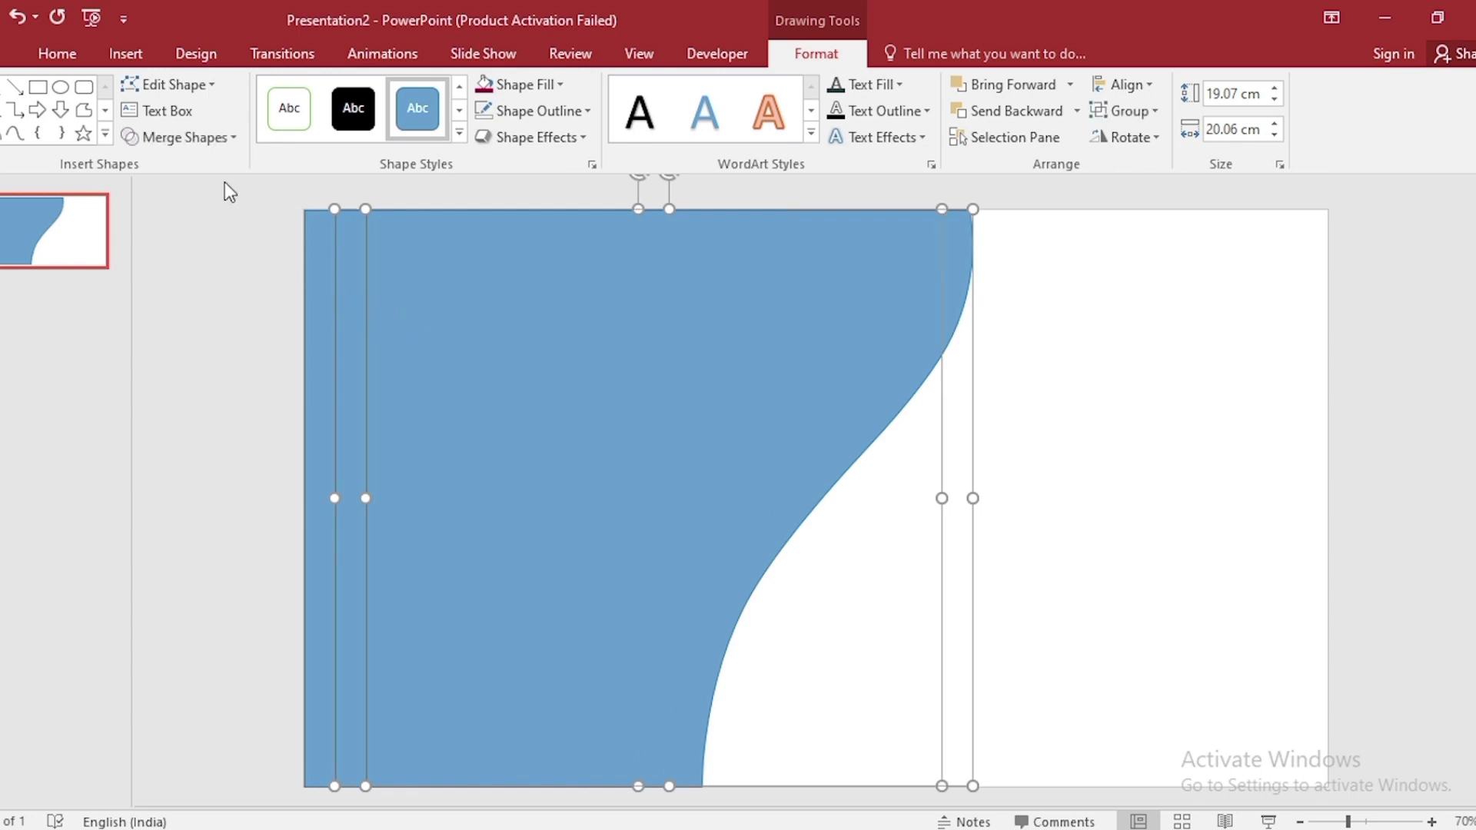
{"action": "left_click", "coordinate": [204, 138]}
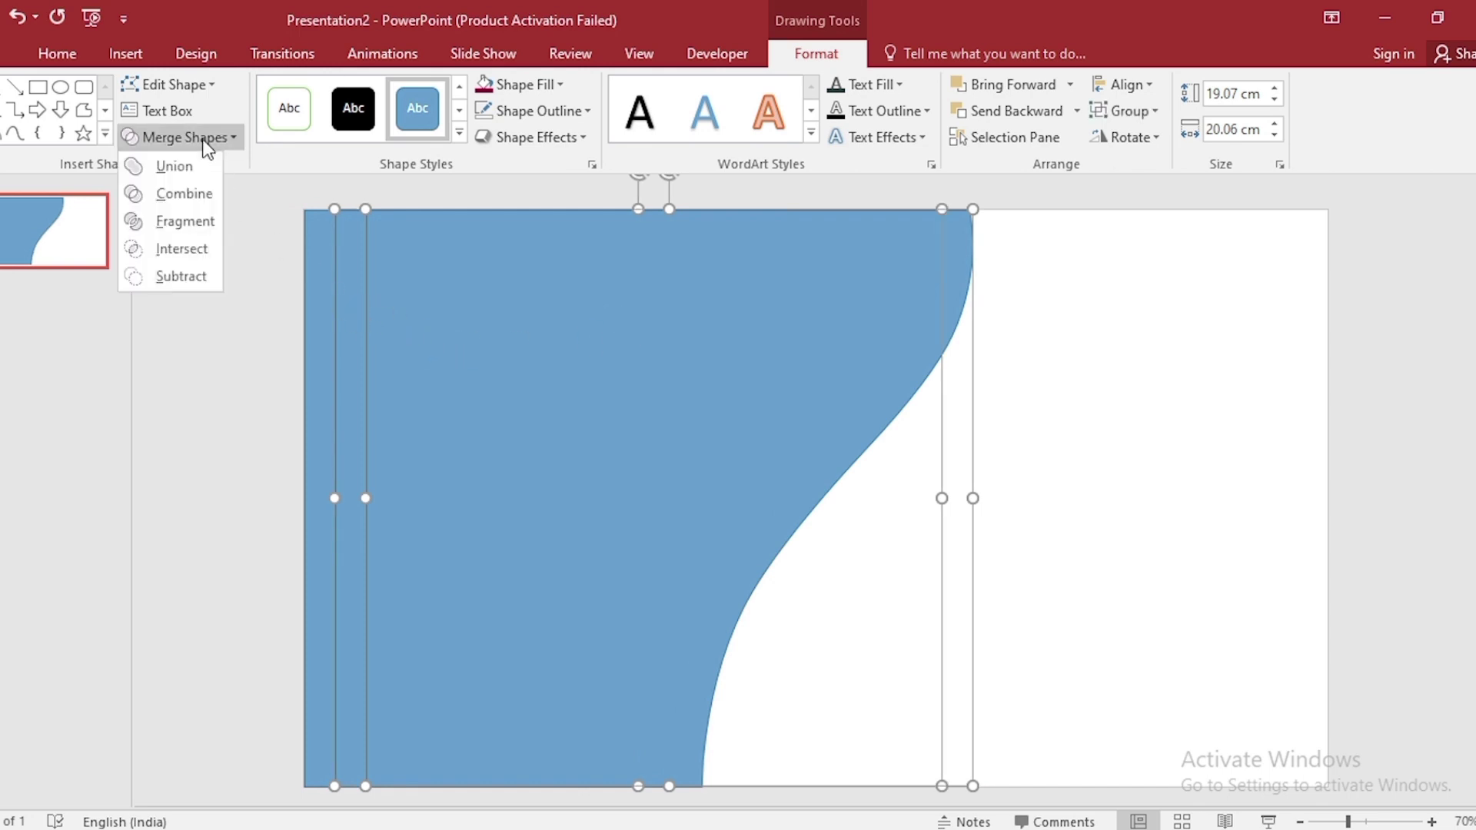
{"action": "left_click", "coordinate": [183, 273]}
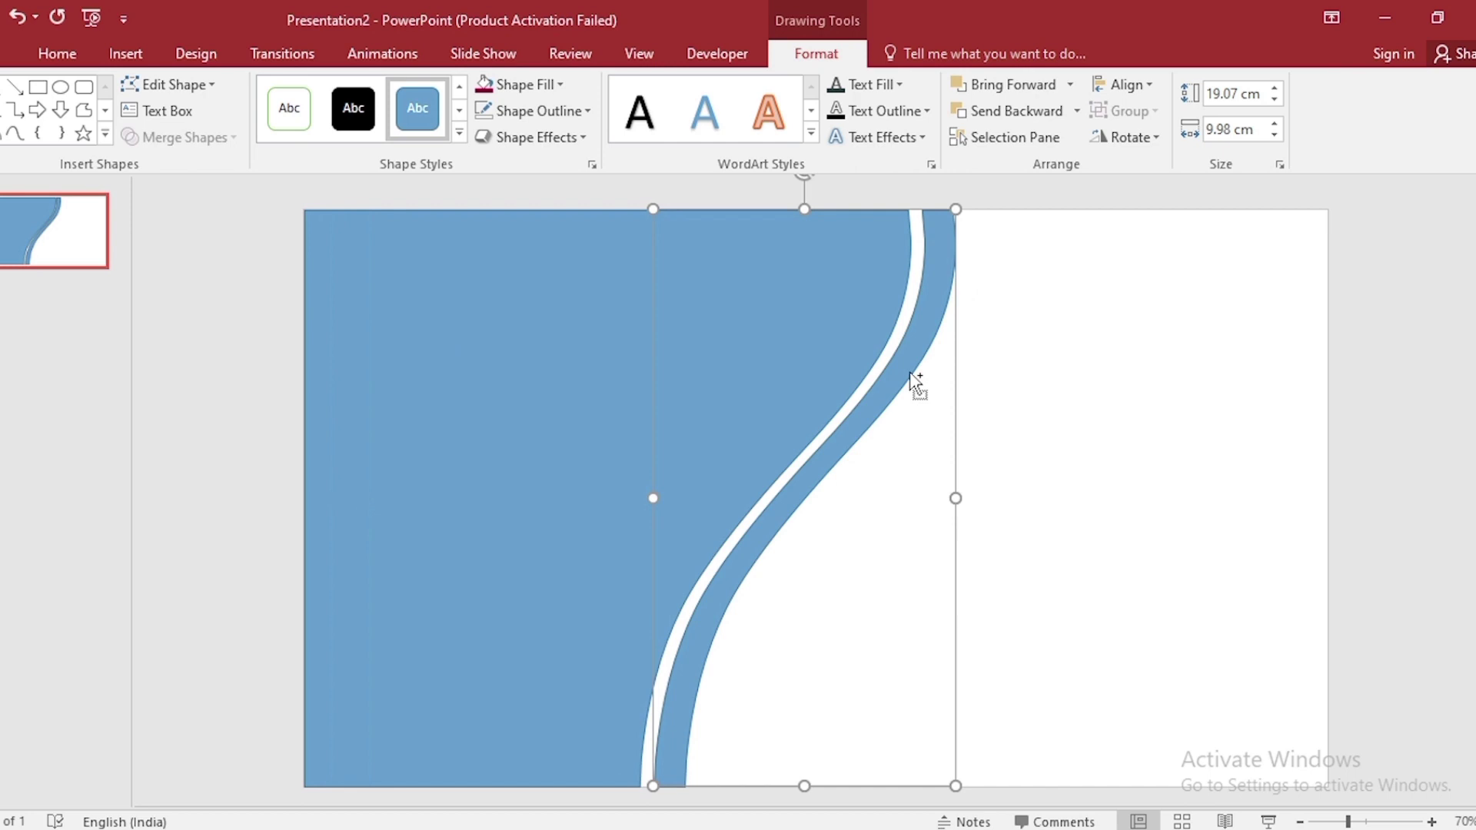
{"action": "mouse_move", "coordinate": [914, 382]}
{"action": "left_mouse_down"}
{"action": "mouse_move", "coordinate": [960, 386]}
{"action": "mouse_move", "coordinate": [954, 373]}
{"action": "left_mouse_up"}
- Remove the outlines from all shapes on the slide
{"action": "key", "text": "ctrl+a"}
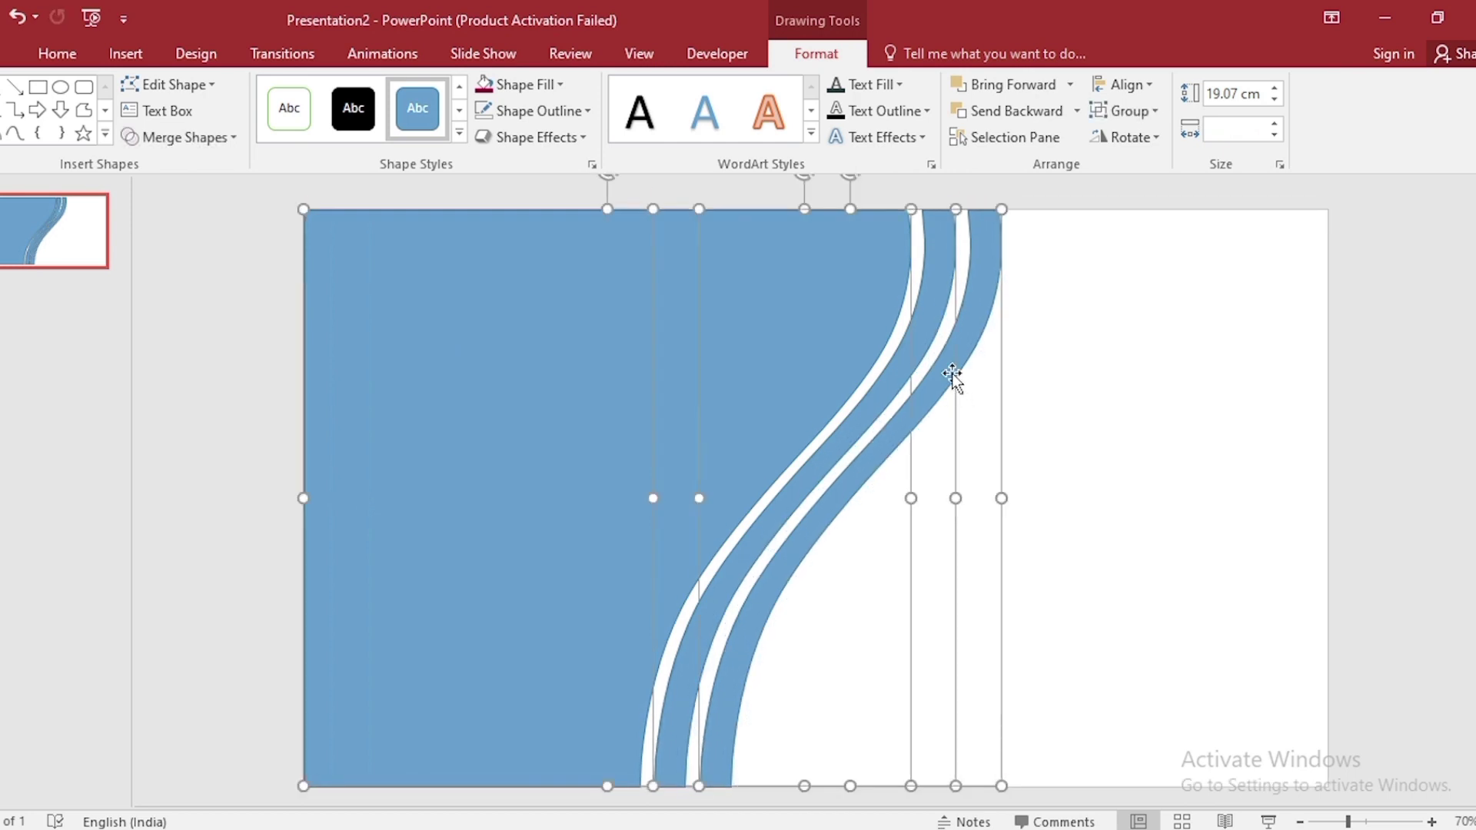
{"action": "left_click", "coordinate": [574, 116]}
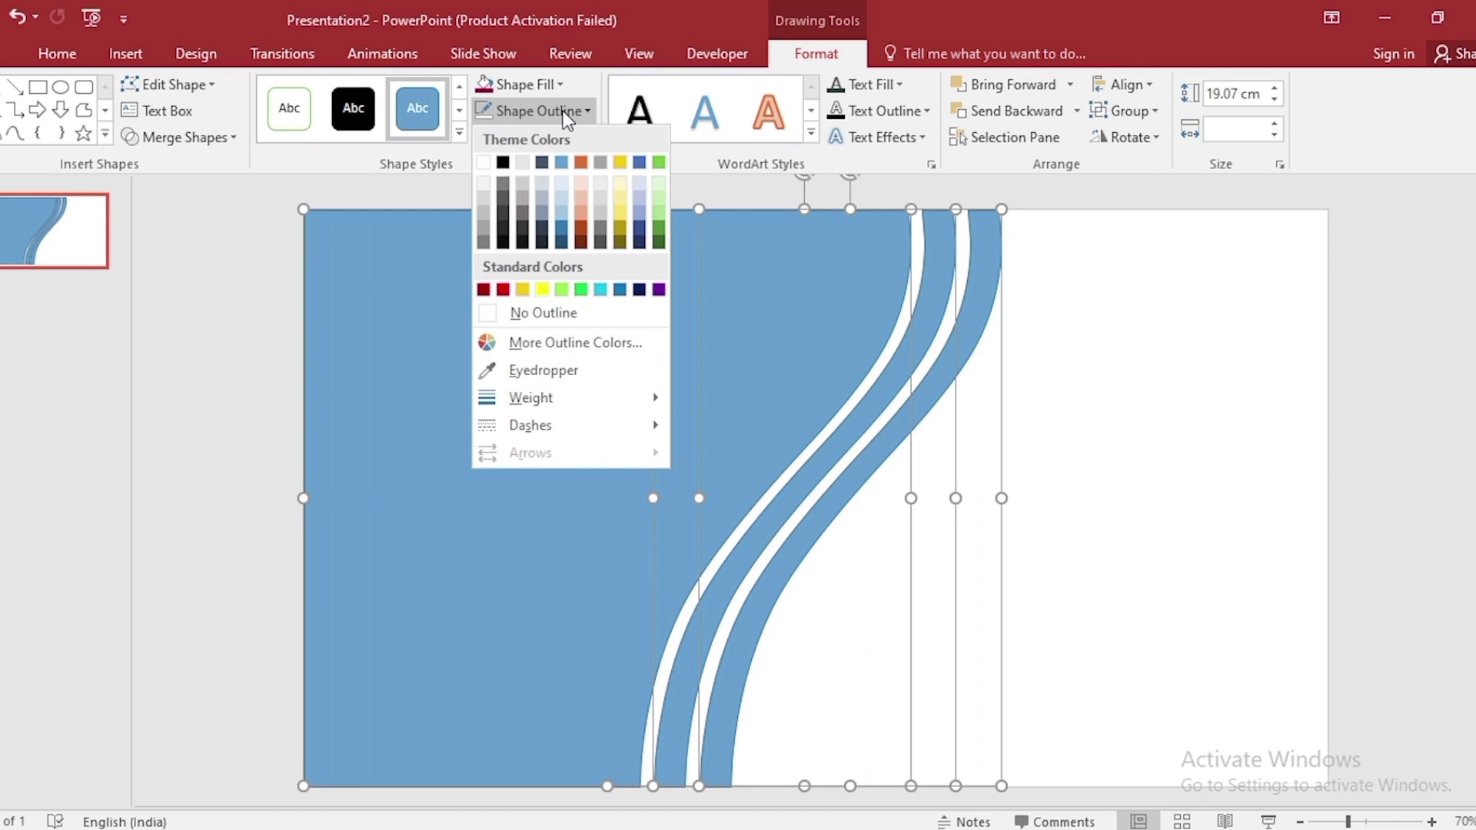
{"action": "left_click", "coordinate": [560, 313]}
- Union the blue background with the inner stripe, leaving out the outer stripe, and copy it
{"action": "left_click", "coordinate": [990, 315], "text": "ctrl"}
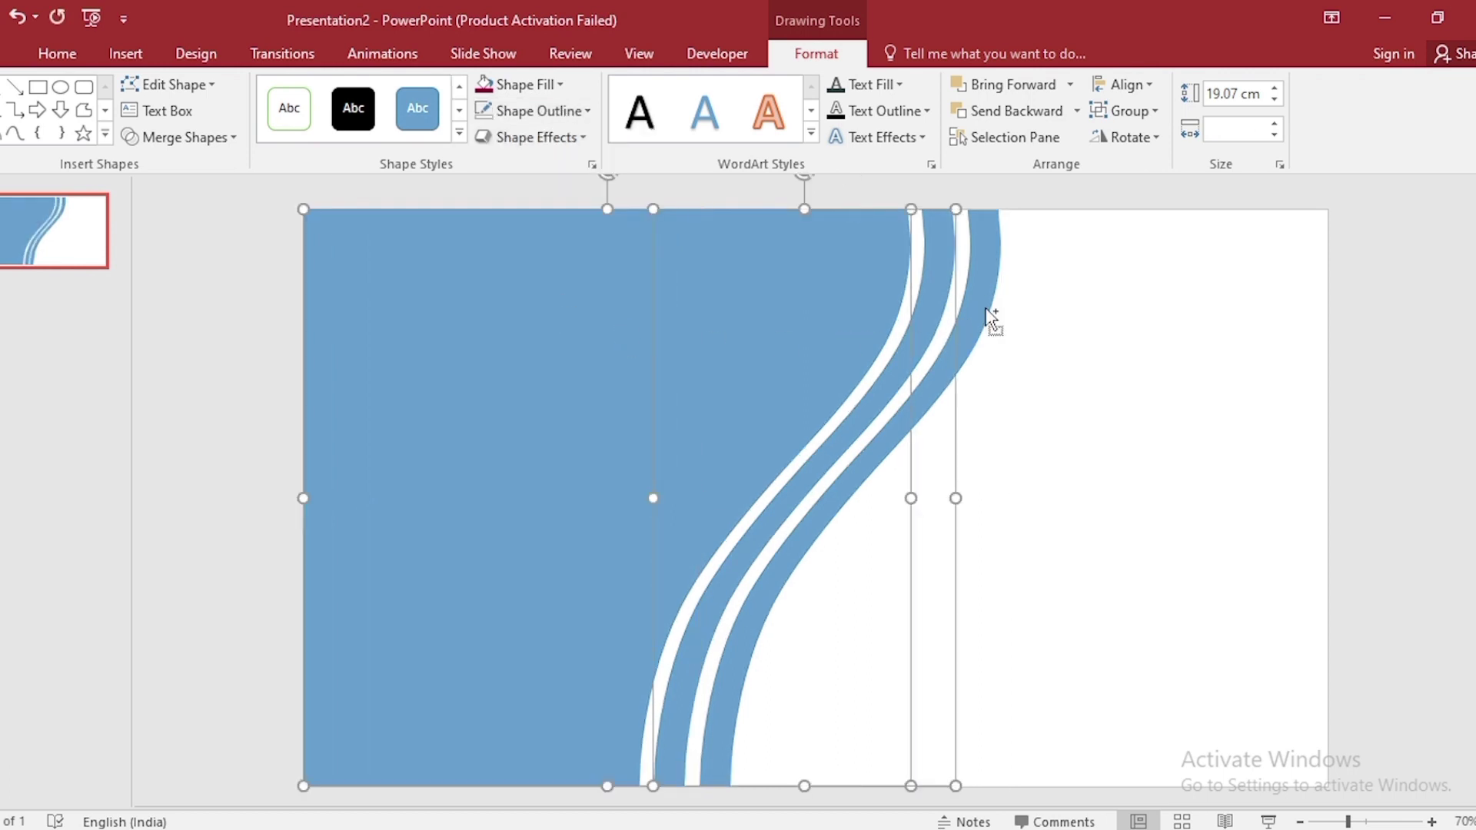
{"action": "left_click", "coordinate": [209, 142]}
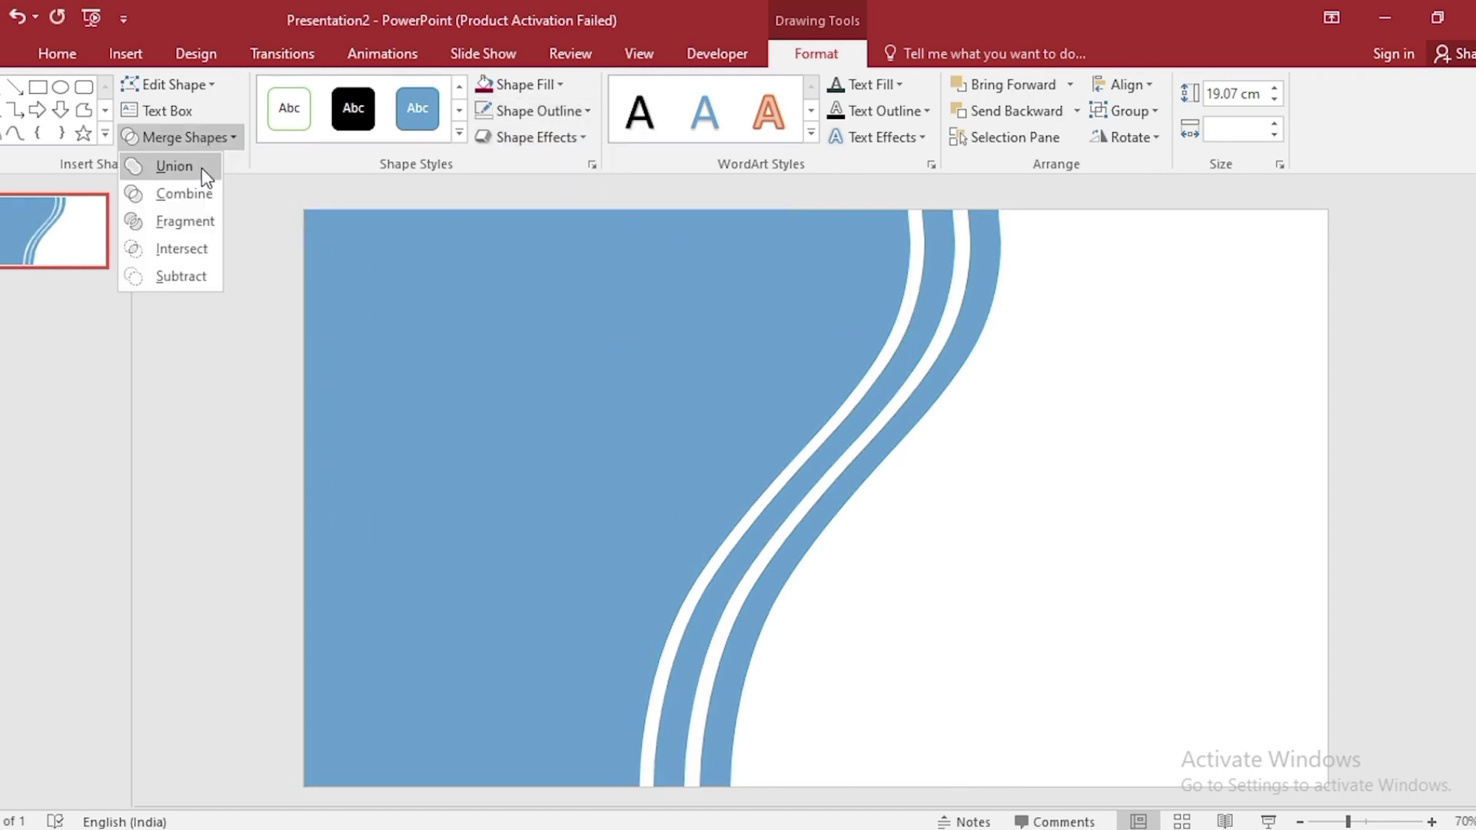
{"action": "left_click", "coordinate": [201, 168]}
{"action": "right_click", "coordinate": [507, 460]}
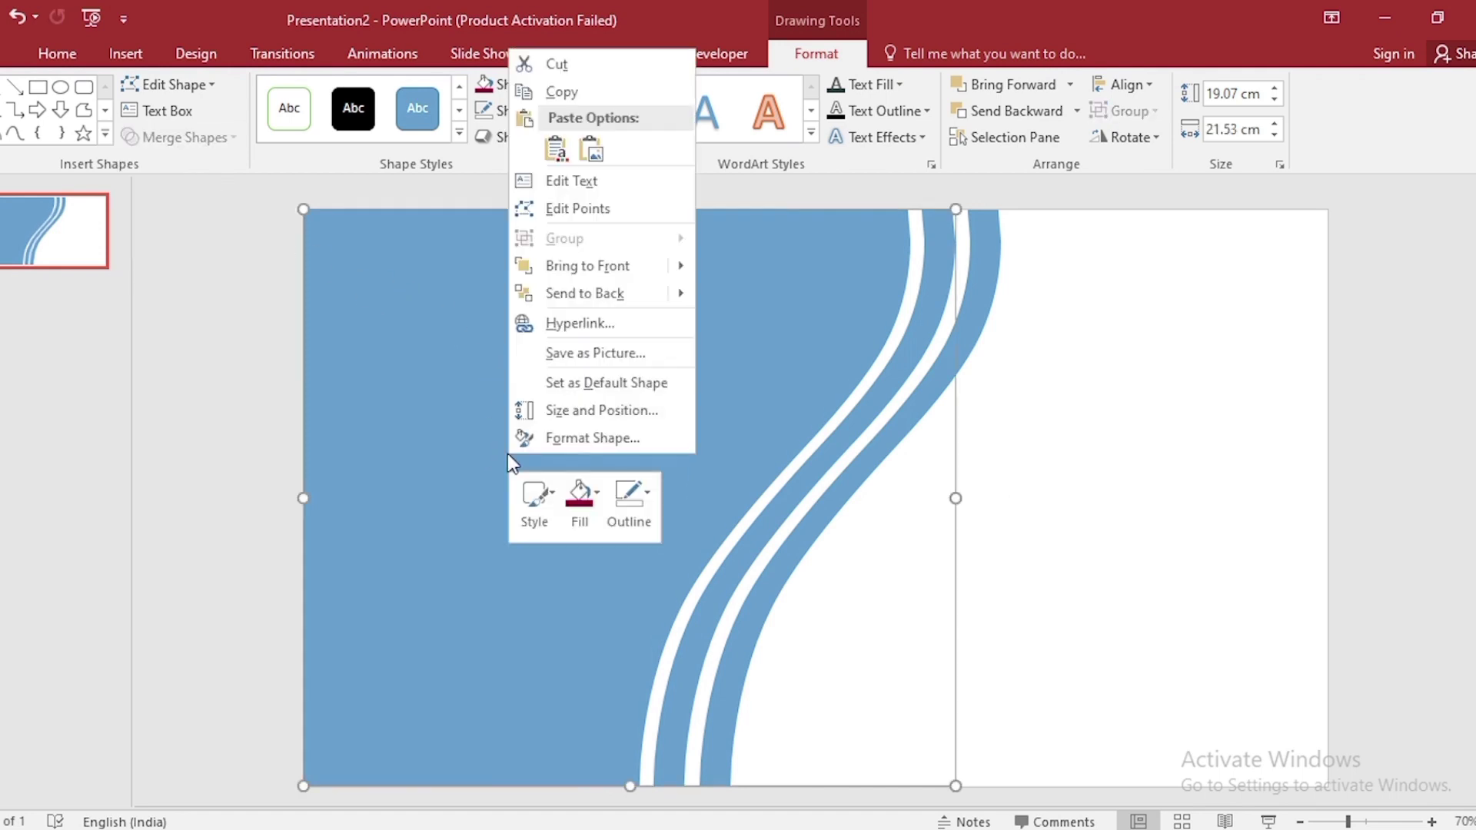
{"action": "left_click", "coordinate": [596, 91]}
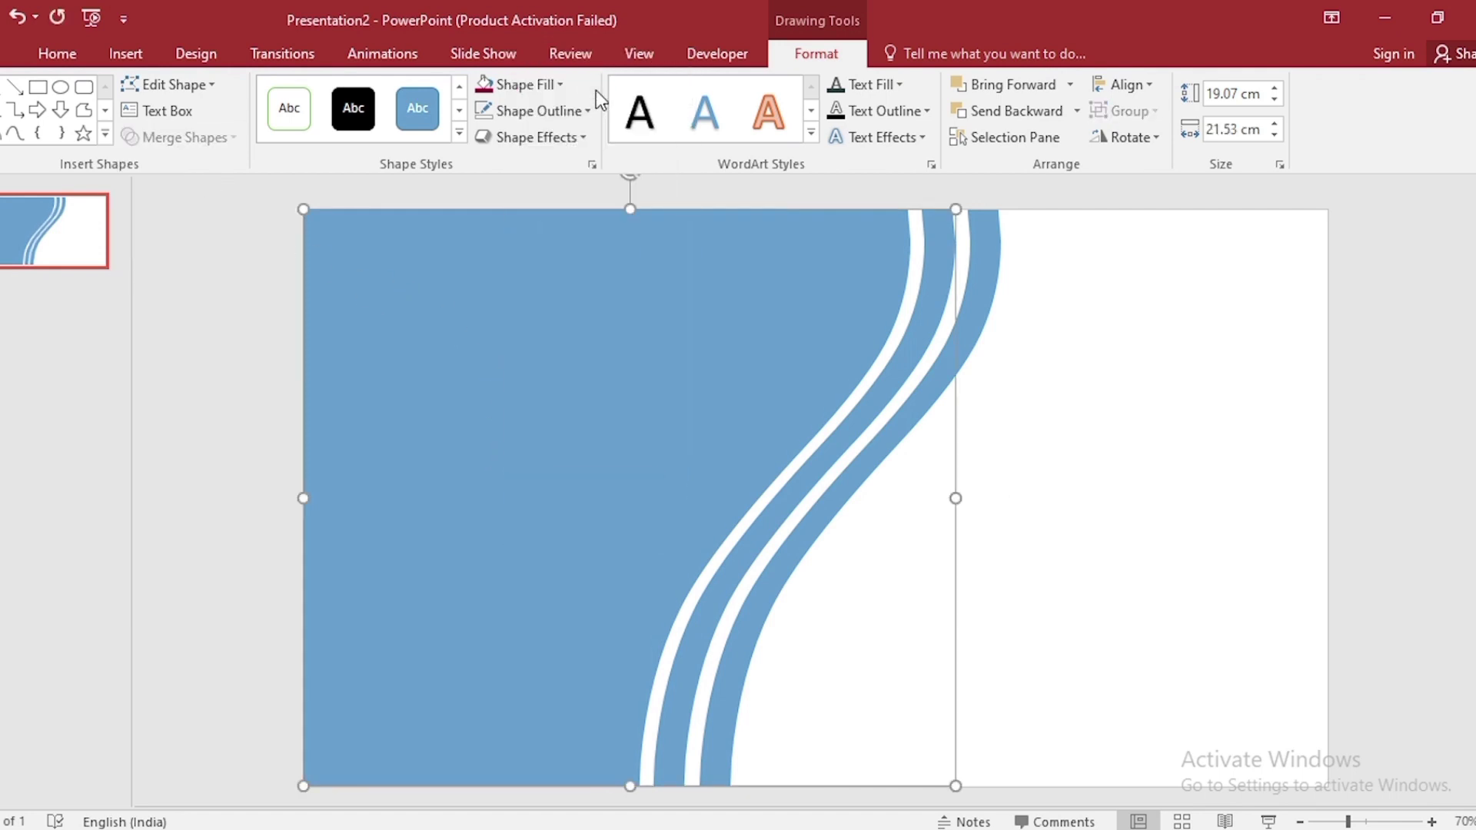
- In Slide Master view, delete the layout's footers and paste in the wave shape
{"action": "left_click", "coordinate": [640, 56]}
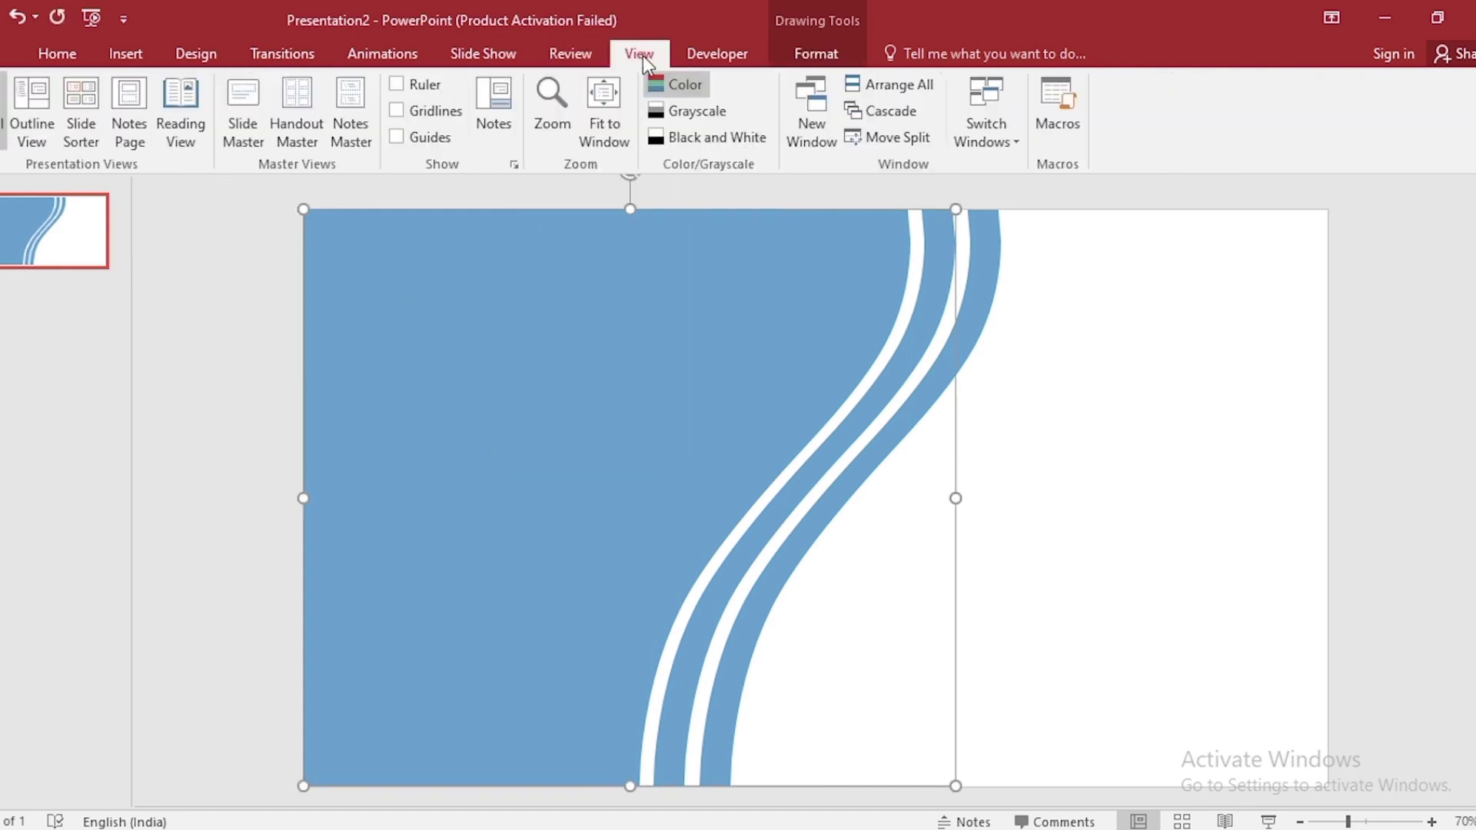
{"action": "left_click", "coordinate": [239, 140]}
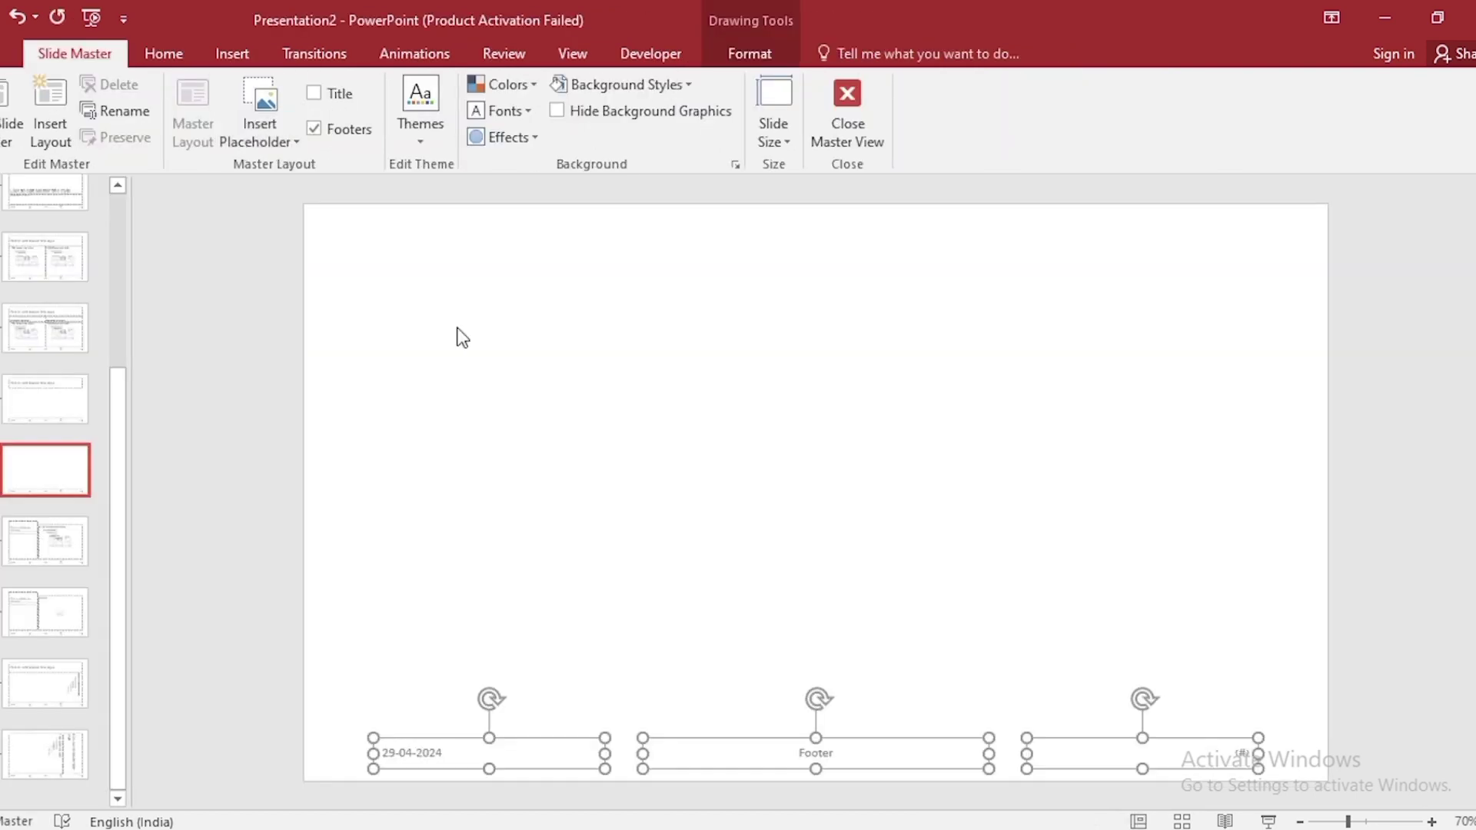
{"action": "key", "text": "Delete"}
{"action": "key", "text": "ctrl+v"}
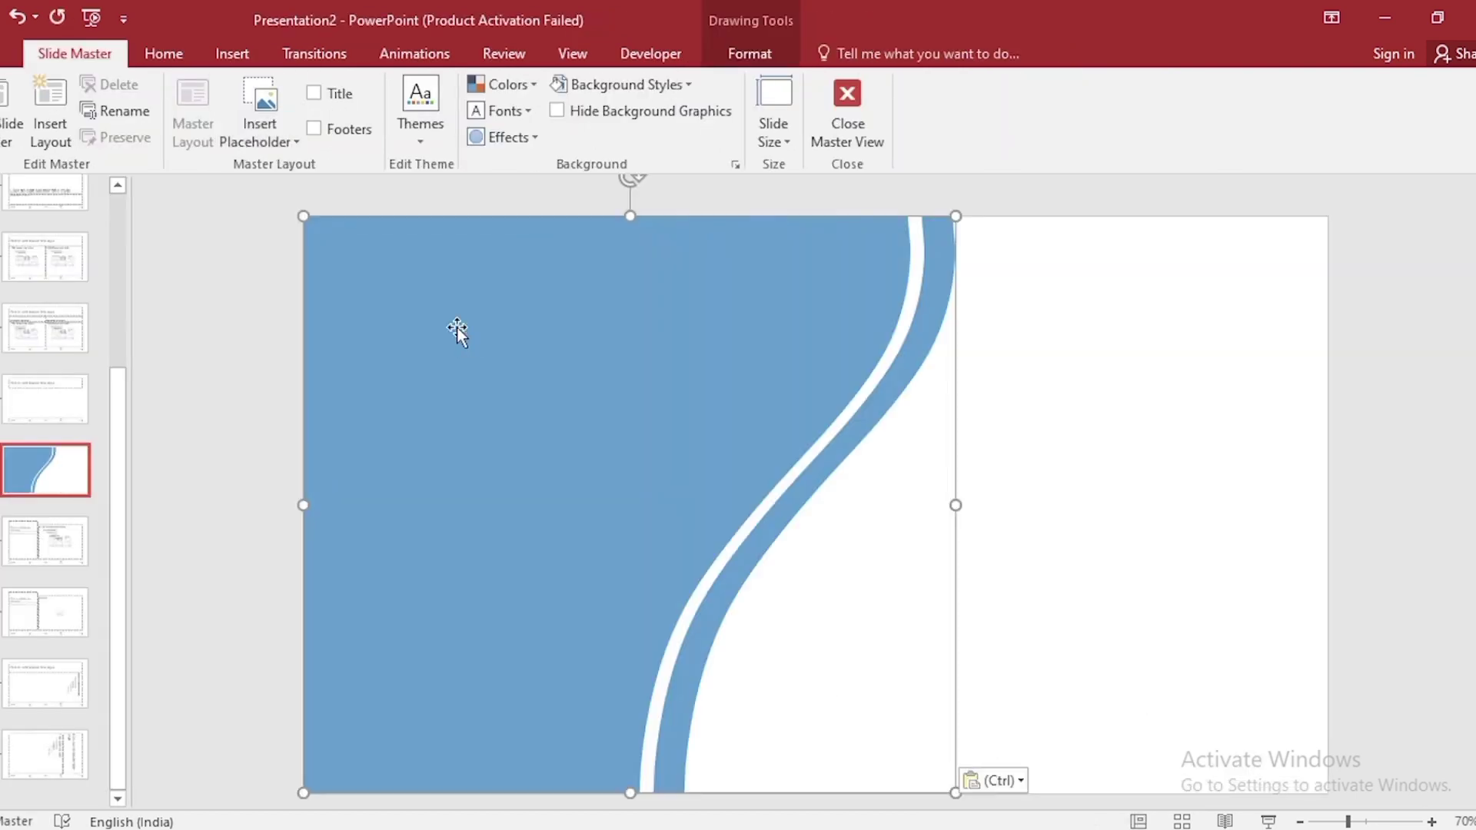
- Add a full-slide Picture placeholder and send it behind the wave shape
{"action": "left_click", "coordinate": [261, 131]}
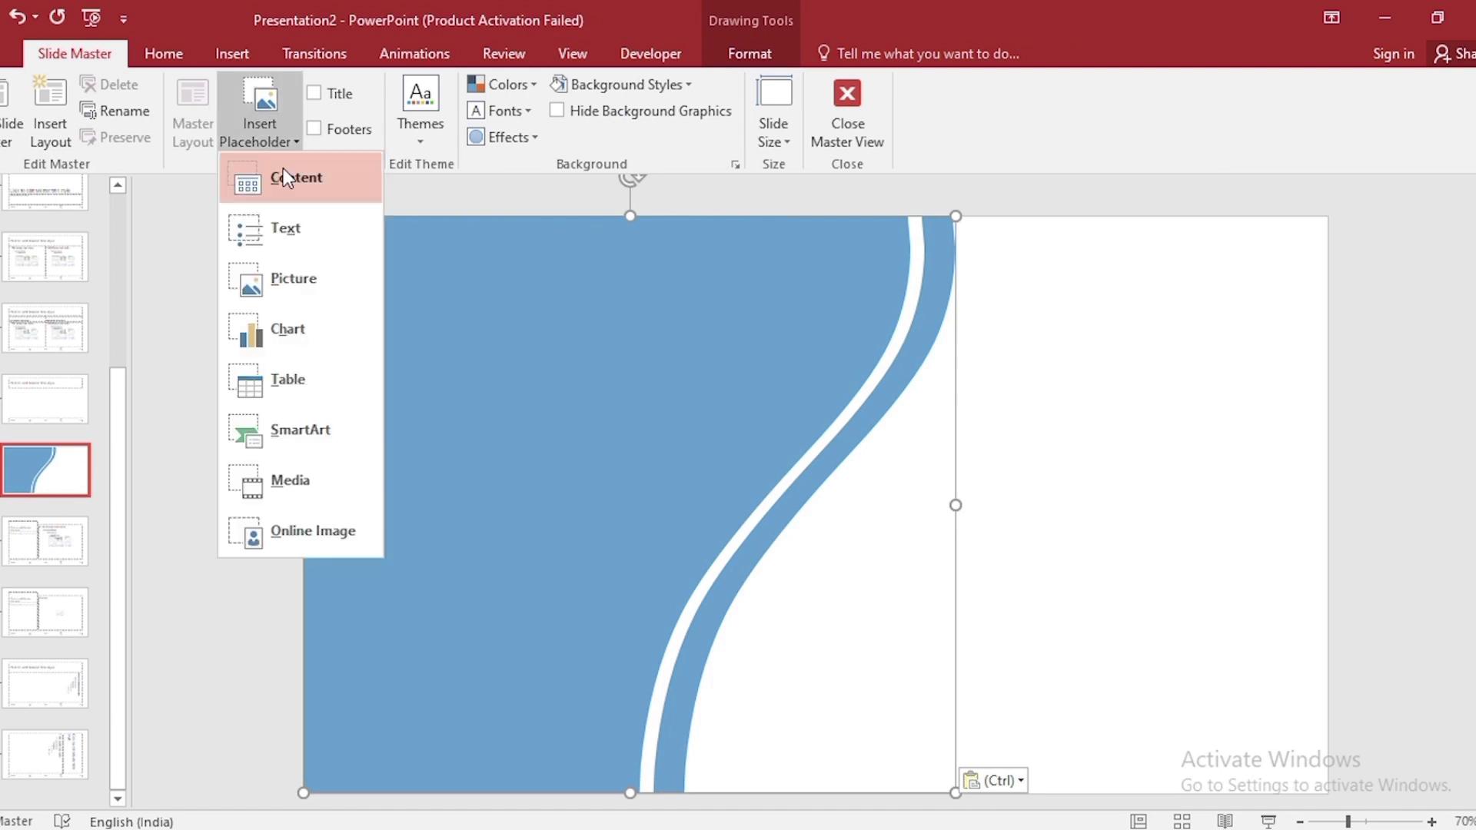
{"action": "left_click", "coordinate": [312, 282]}
{"action": "left_click_drag", "start_coordinate": [230, 193], "coordinate": [1084, 817]}
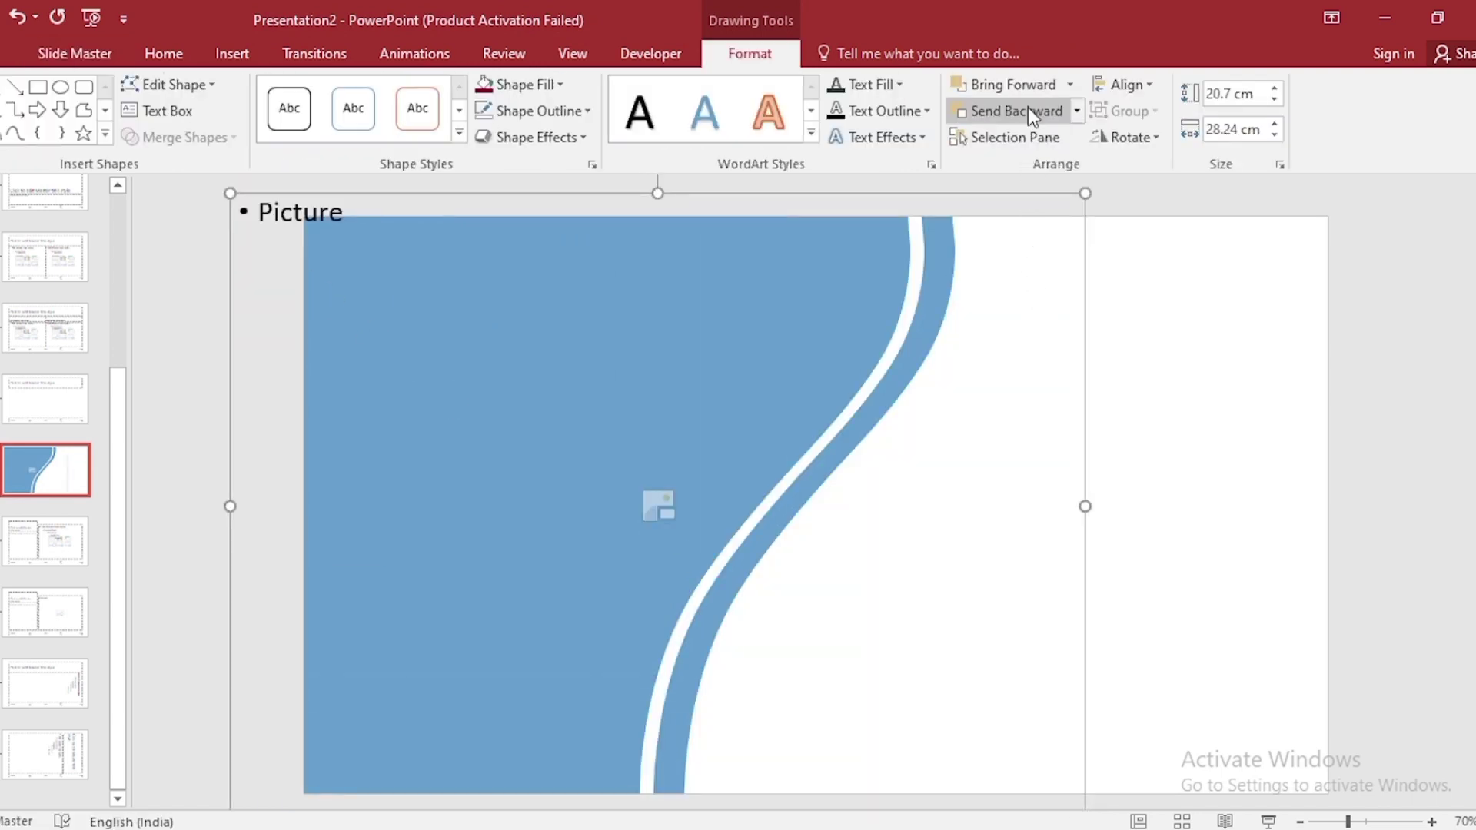
{"action": "left_click", "coordinate": [1026, 109]}
{"action": "left_click", "coordinate": [1199, 405]}
- Intersect the placeholder with the wave shape, then close Master View
{"action": "left_click", "coordinate": [1030, 453]}
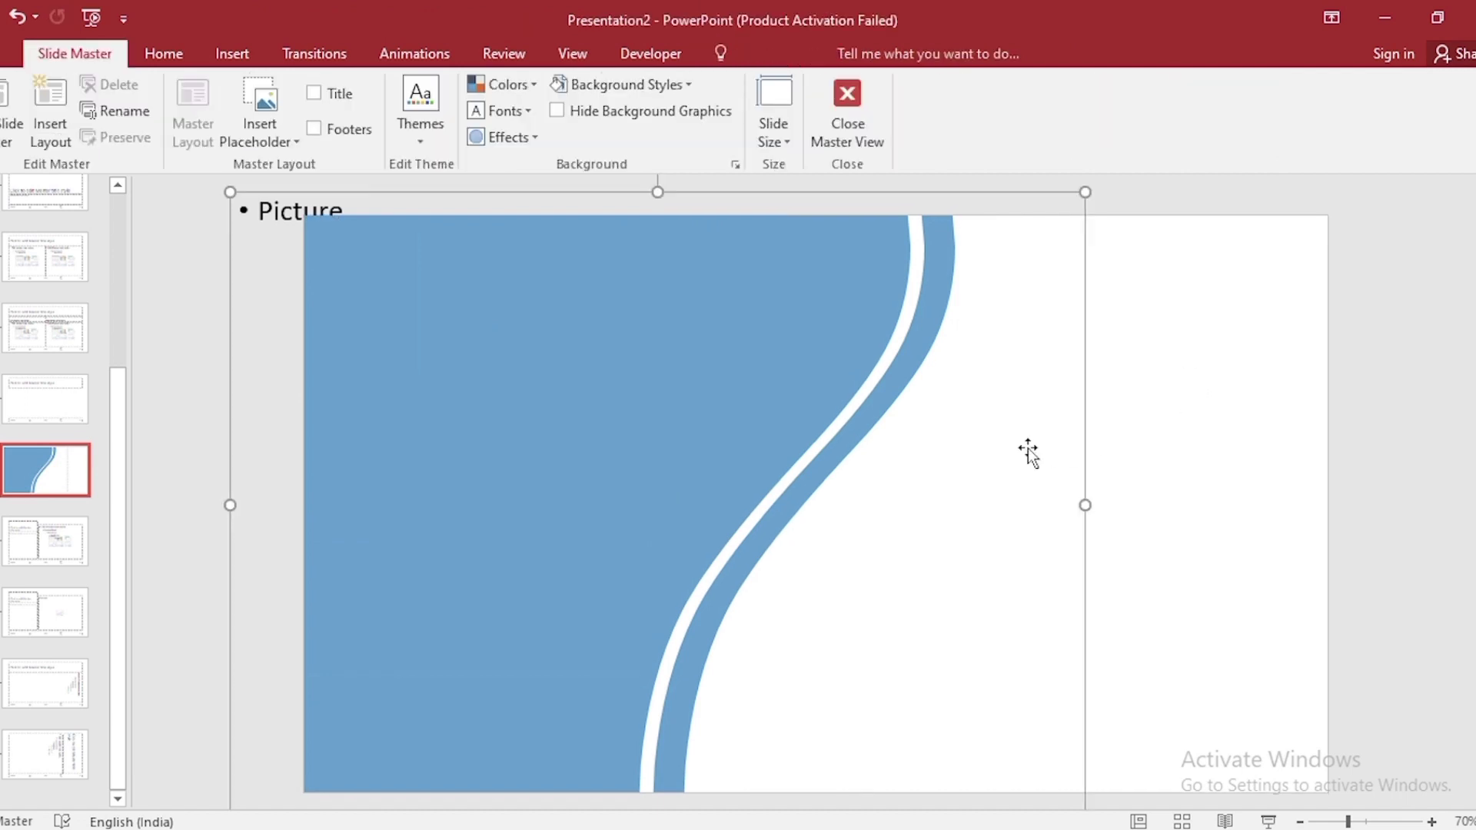
{"action": "left_click", "coordinate": [335, 280], "text": "shift"}
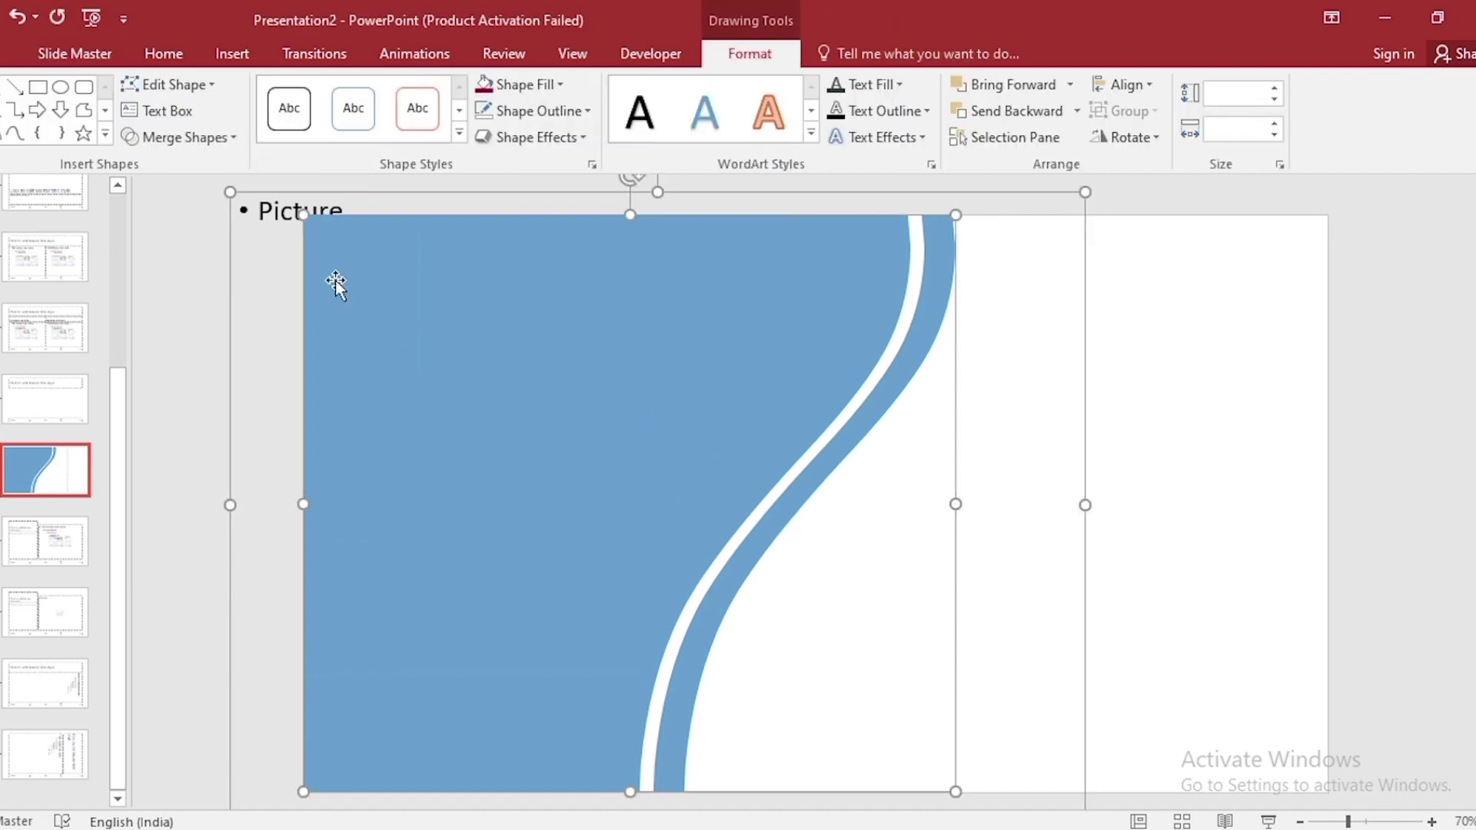
{"action": "left_click", "coordinate": [196, 141]}
{"action": "left_click", "coordinate": [182, 251]}
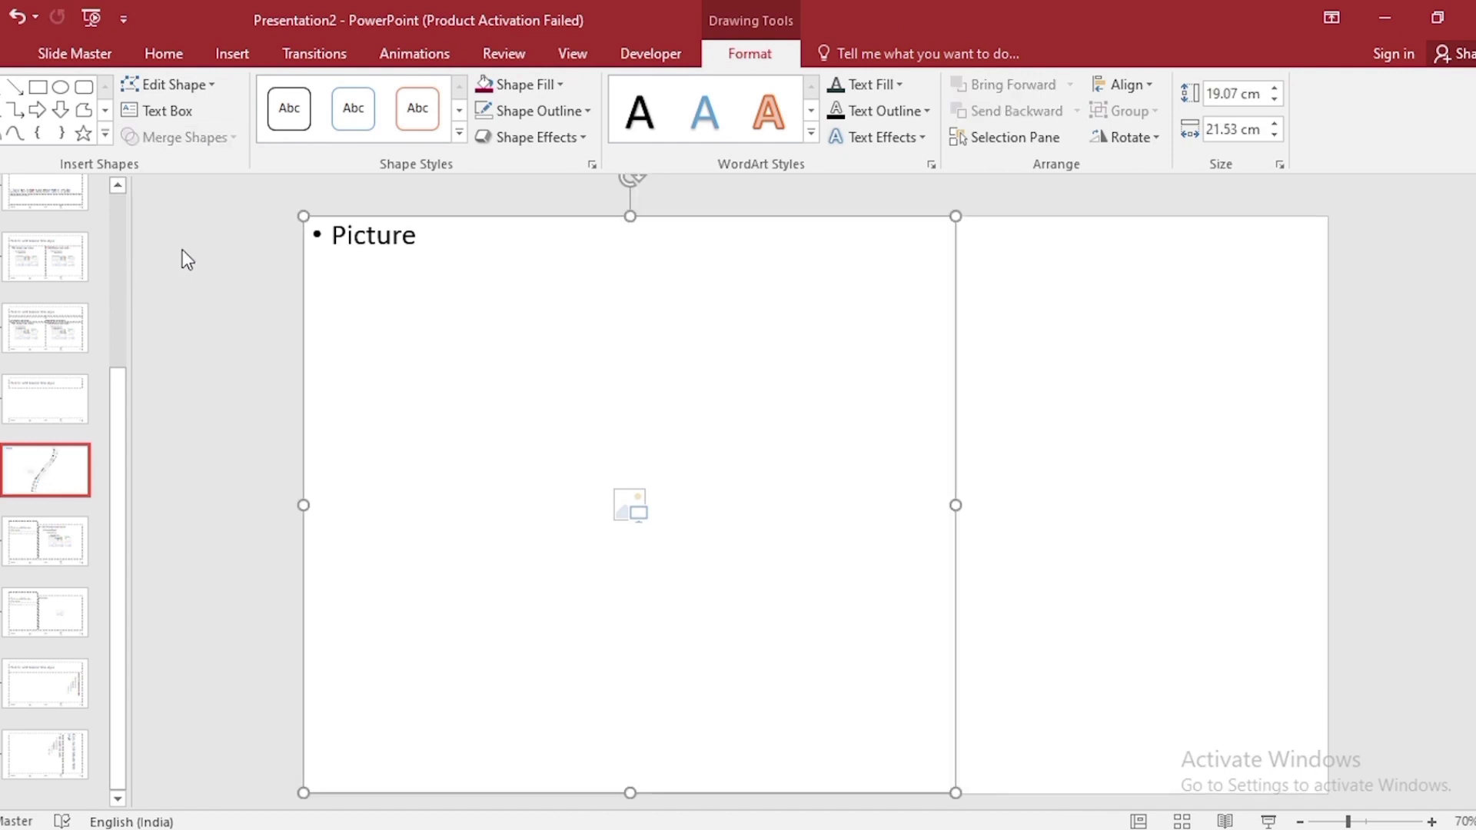
{"action": "left_click", "coordinate": [75, 59]}
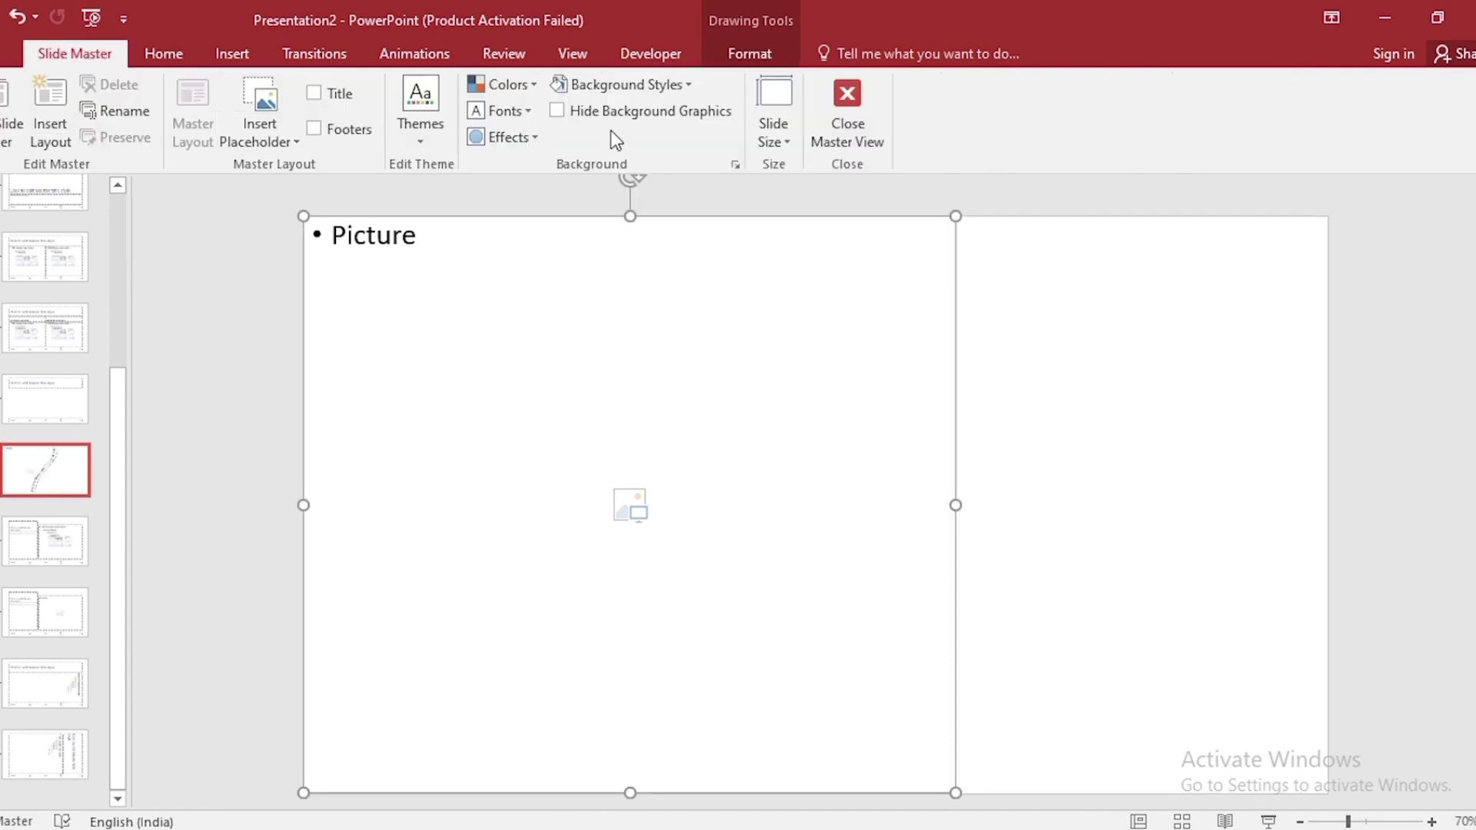
{"action": "left_click", "coordinate": [849, 136]}
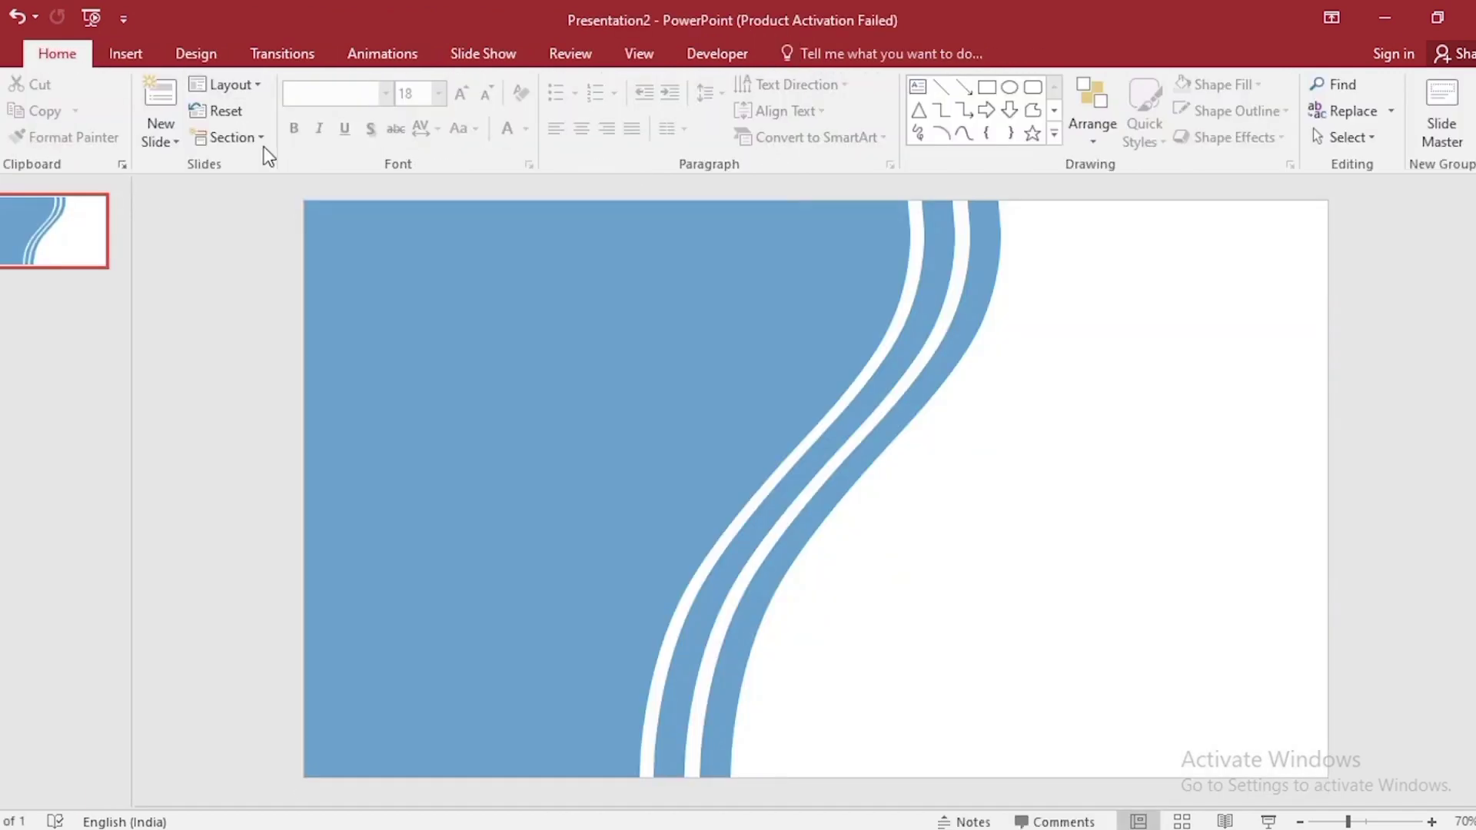
- Add a slide with the wave picture layout and fill its placeholder with B.jpg
{"action": "left_click", "coordinate": [142, 130]}
{"action": "left_click", "coordinate": [214, 436]}
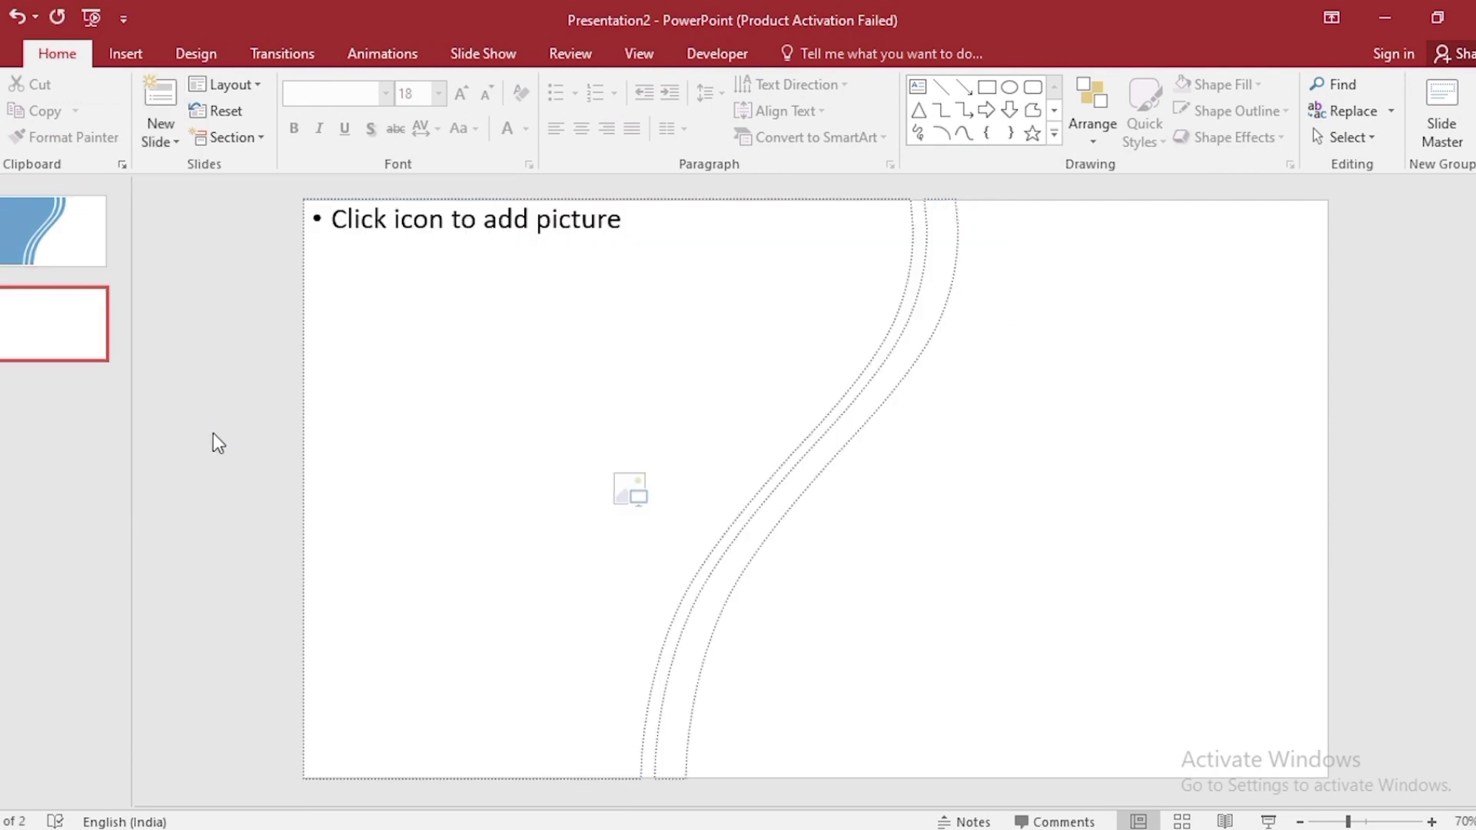
{"action": "left_click", "coordinate": [637, 497]}
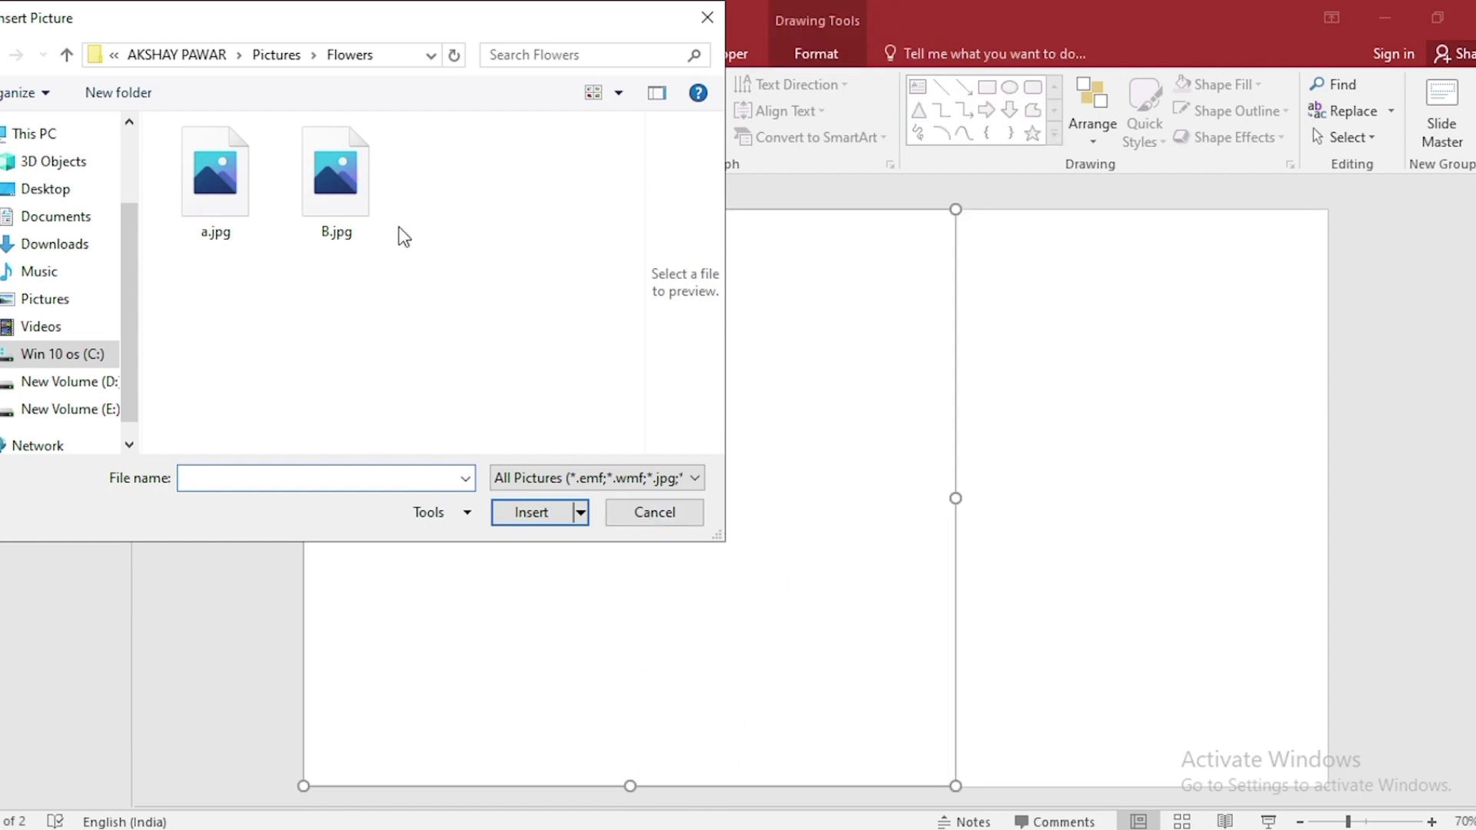
{"action": "left_click", "coordinate": [355, 201]}
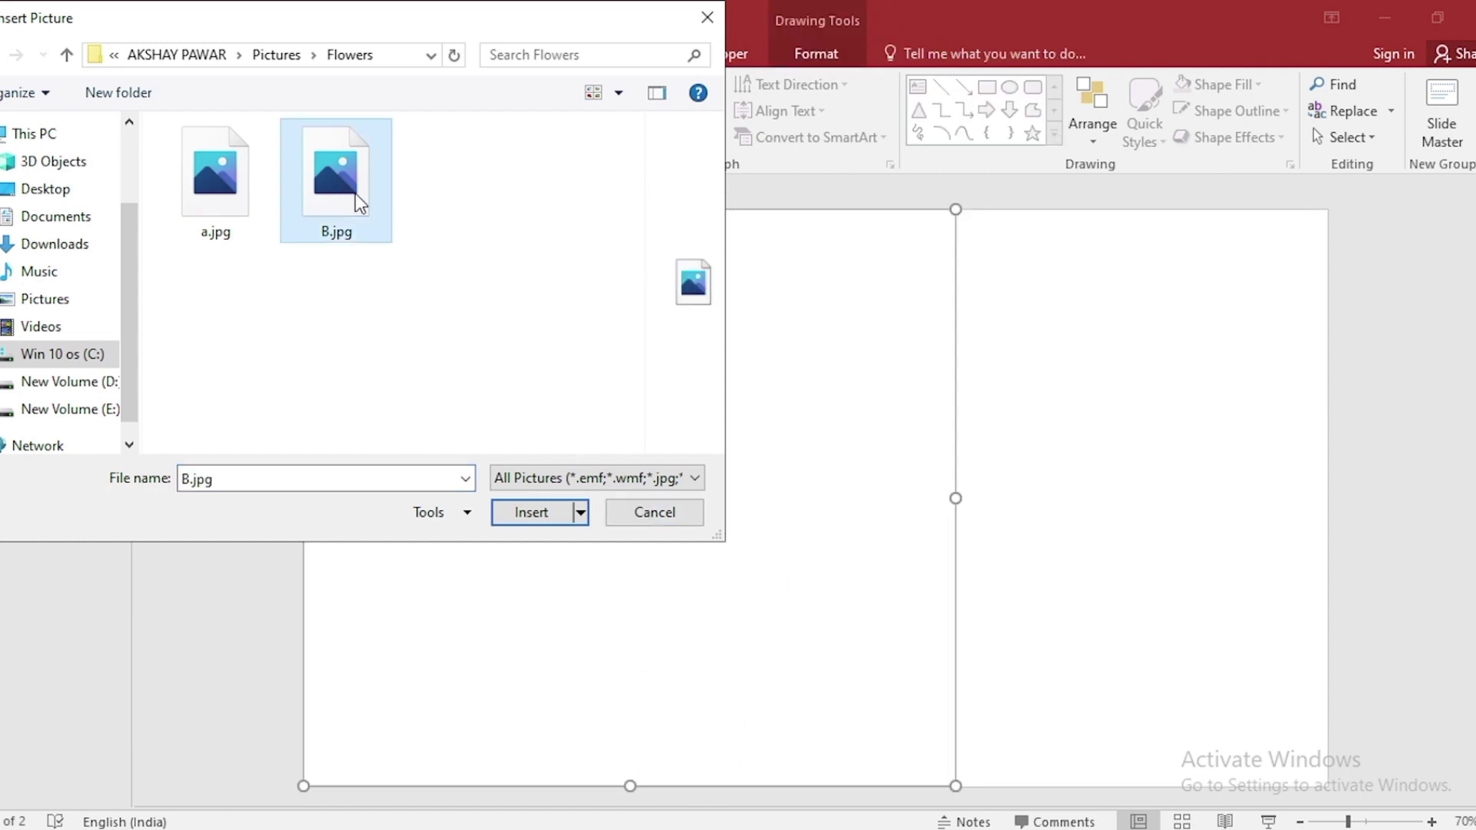
{"action": "left_click", "coordinate": [545, 513]}
- Move the outer wave stripe from slide 1 onto the rose slide
{"action": "left_click", "coordinate": [83, 247]}
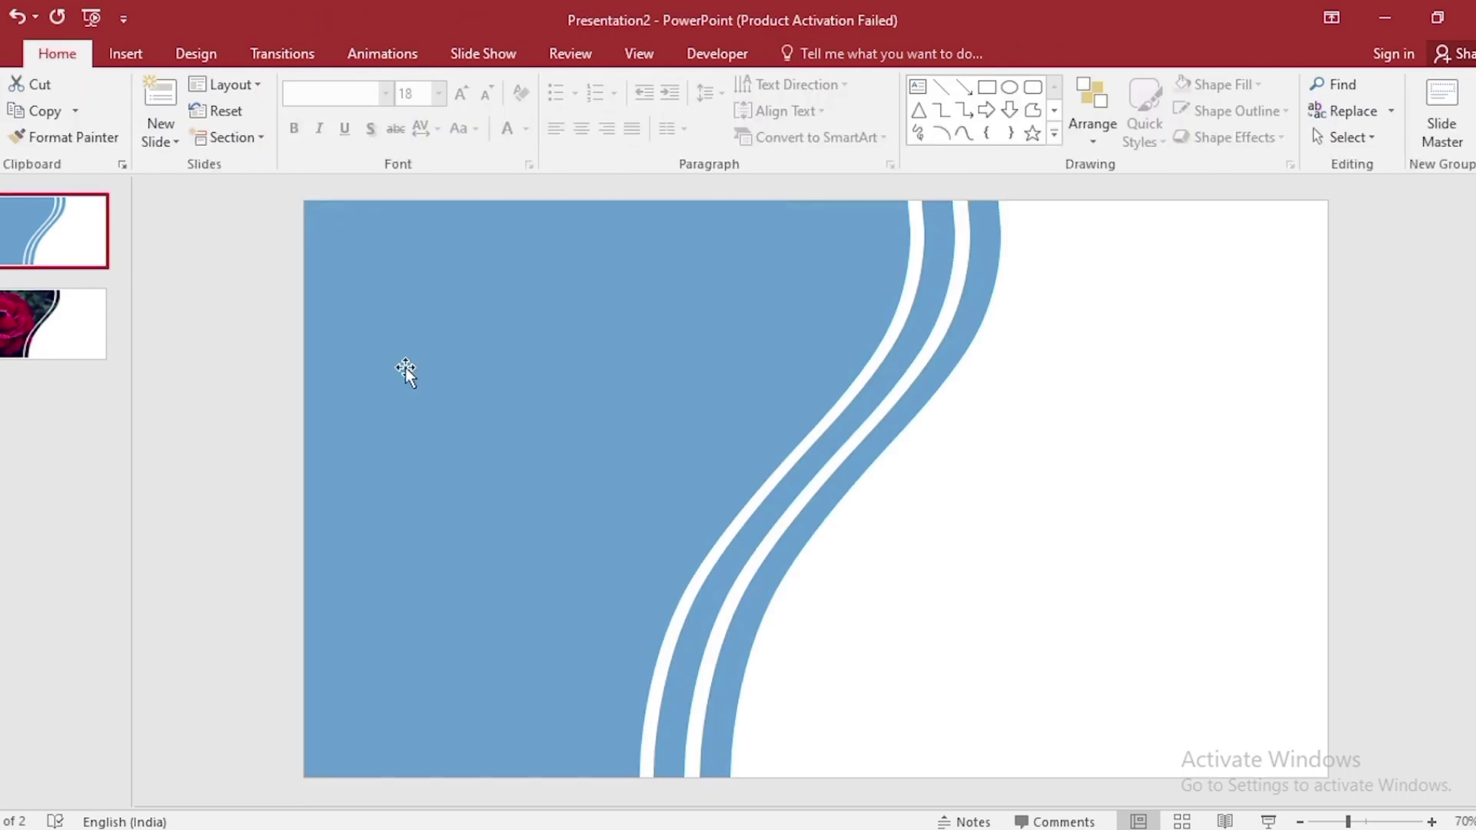
{"action": "left_click", "coordinate": [822, 510]}
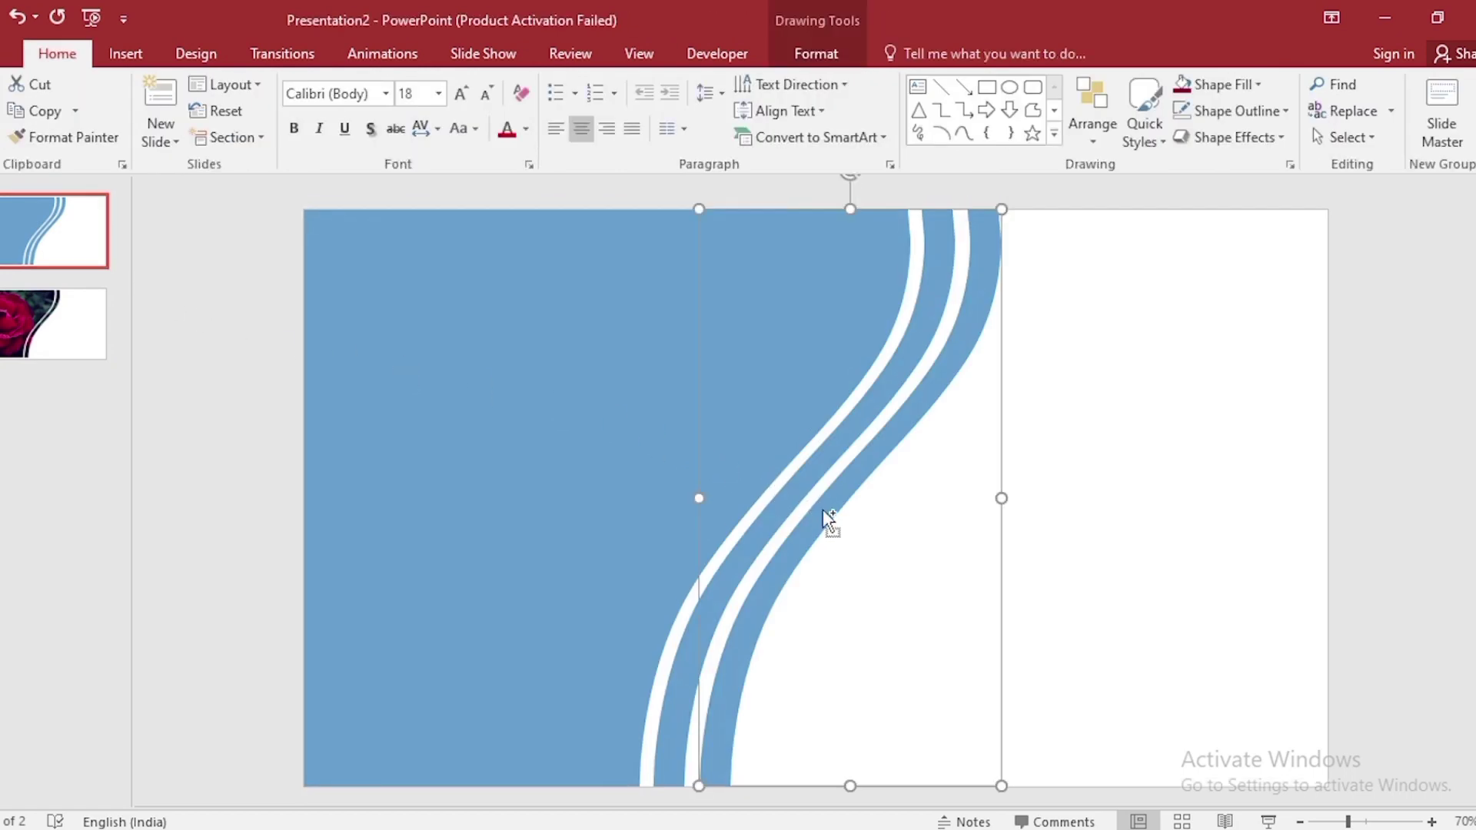
{"action": "key", "text": "Delete"}
{"action": "left_click", "coordinate": [58, 321]}
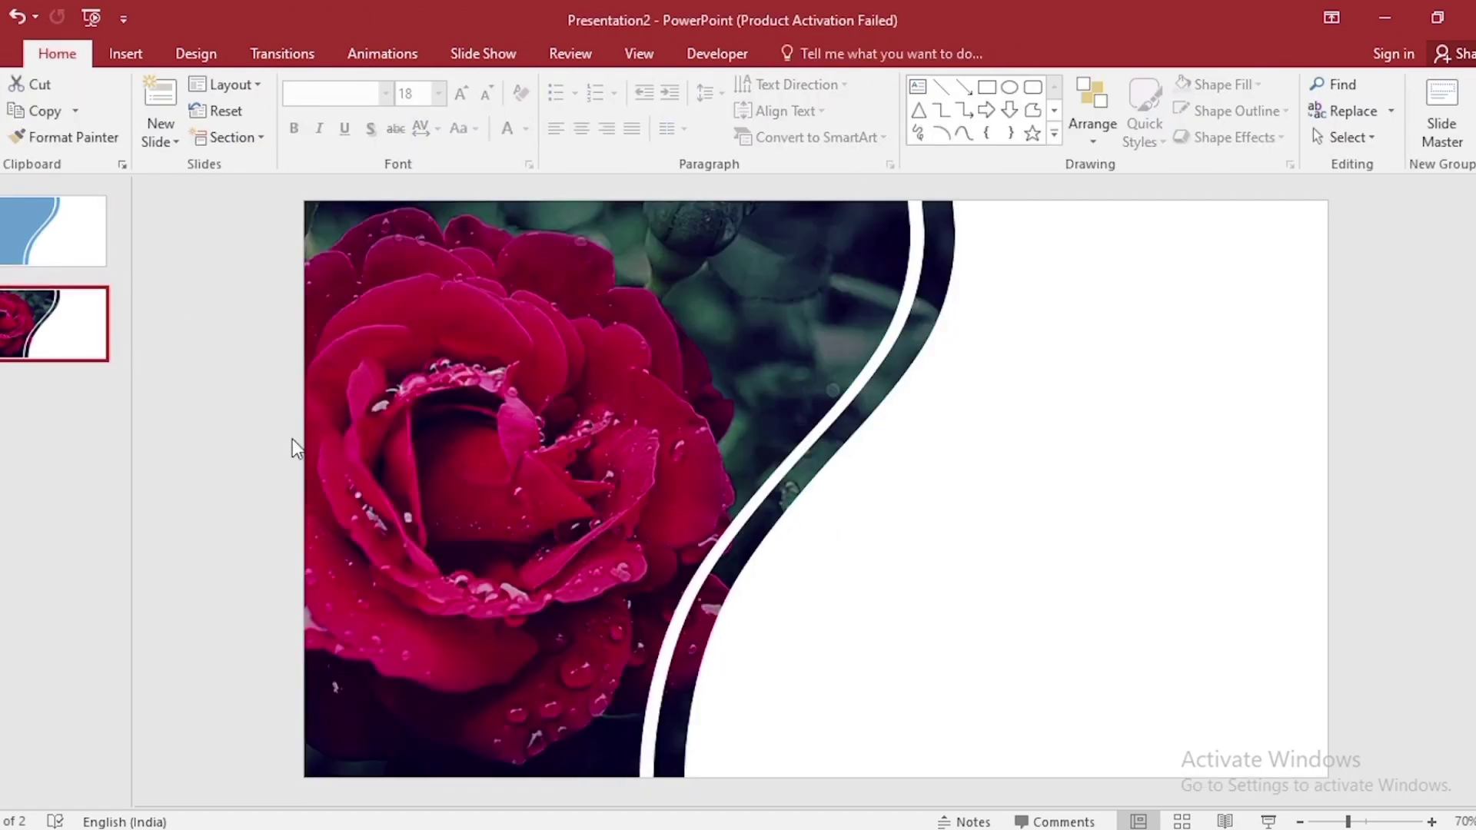
{"action": "key", "text": "ctrl+v"}
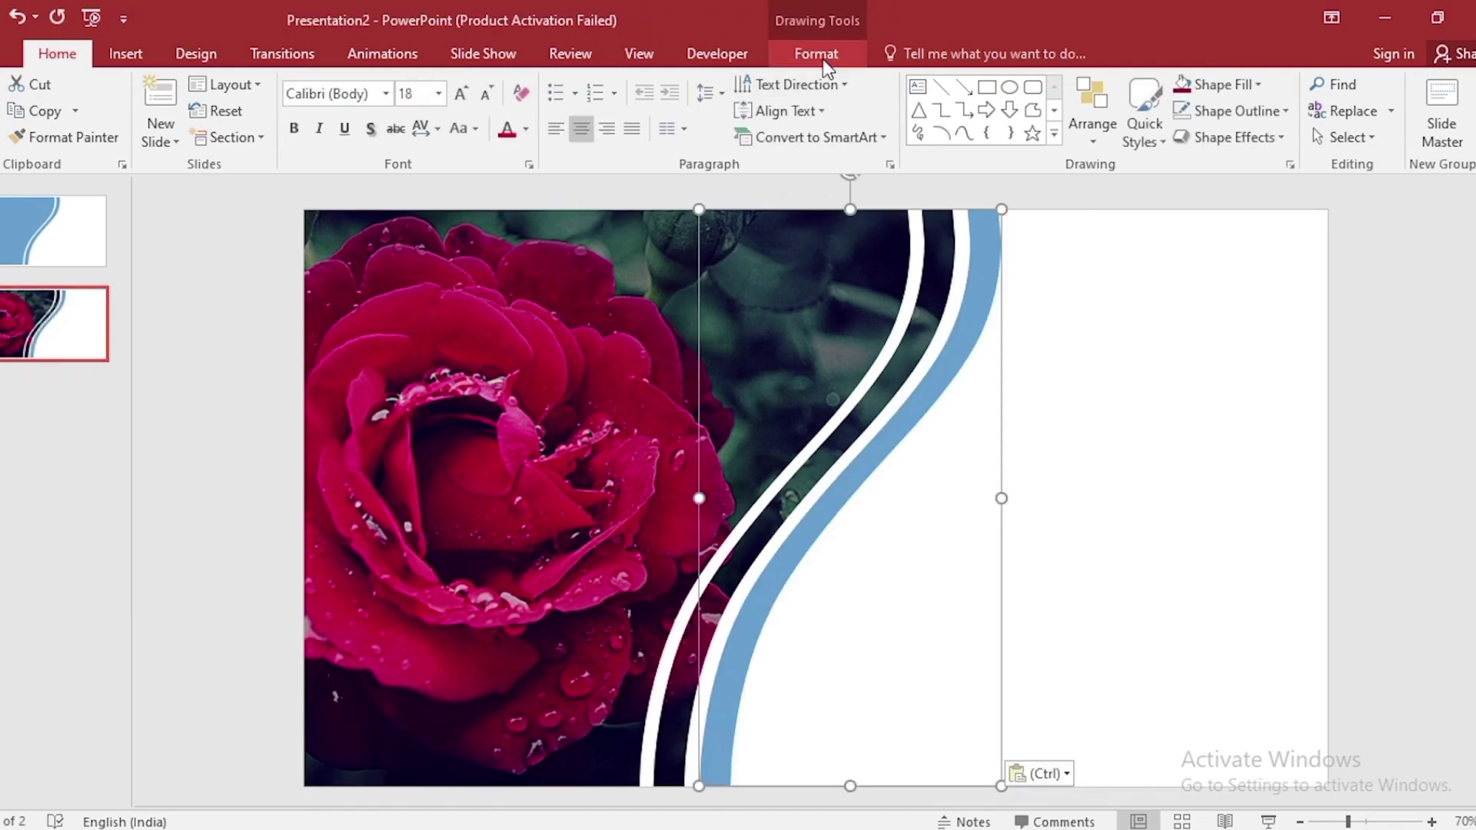
- Fill the stripe with the rose's crimson using the eyedropper, then deselect it
{"action": "left_click", "coordinate": [816, 53]}
{"action": "left_click", "coordinate": [566, 91]}
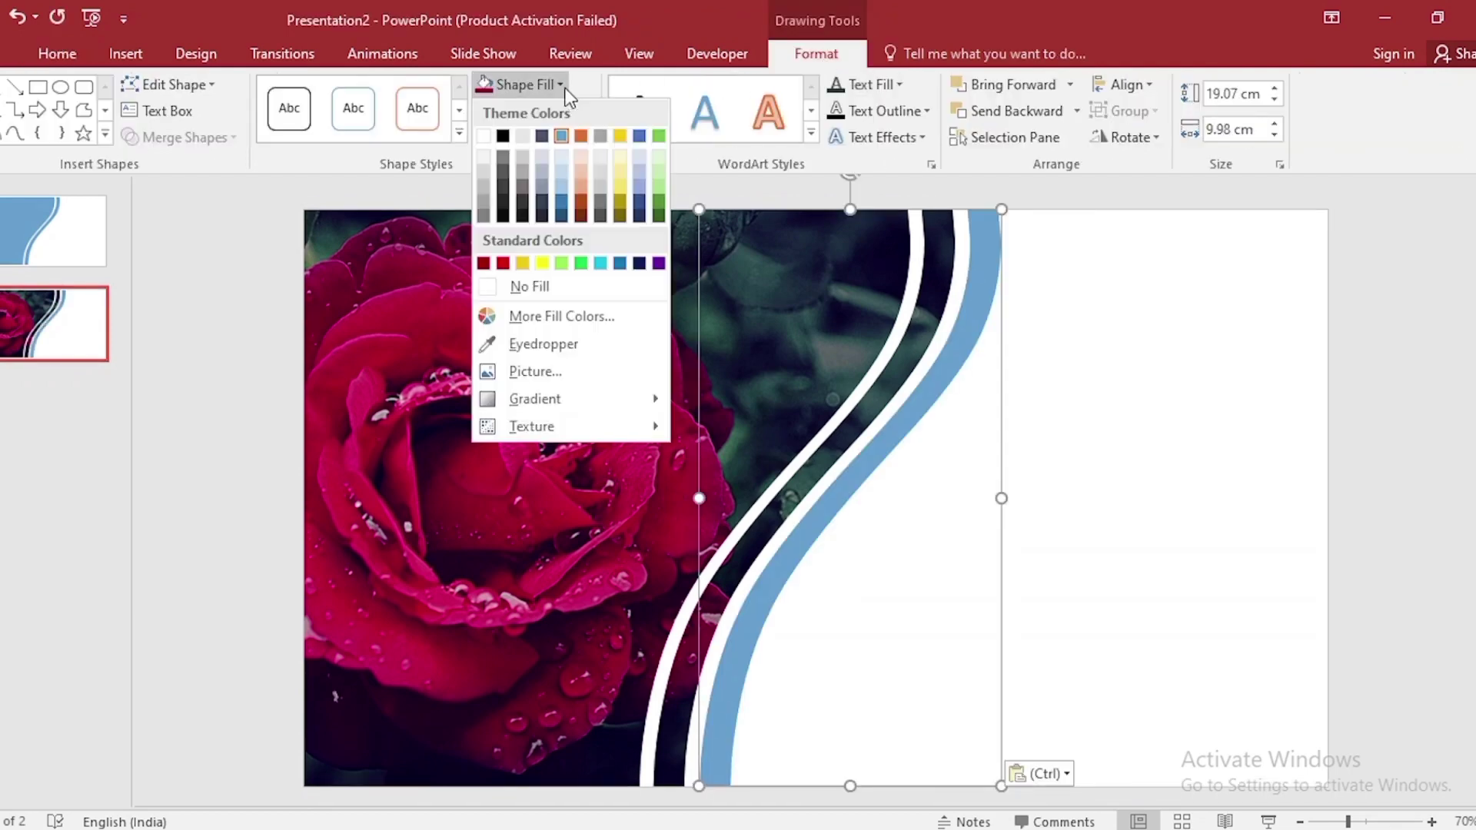
{"action": "left_click", "coordinate": [584, 340]}
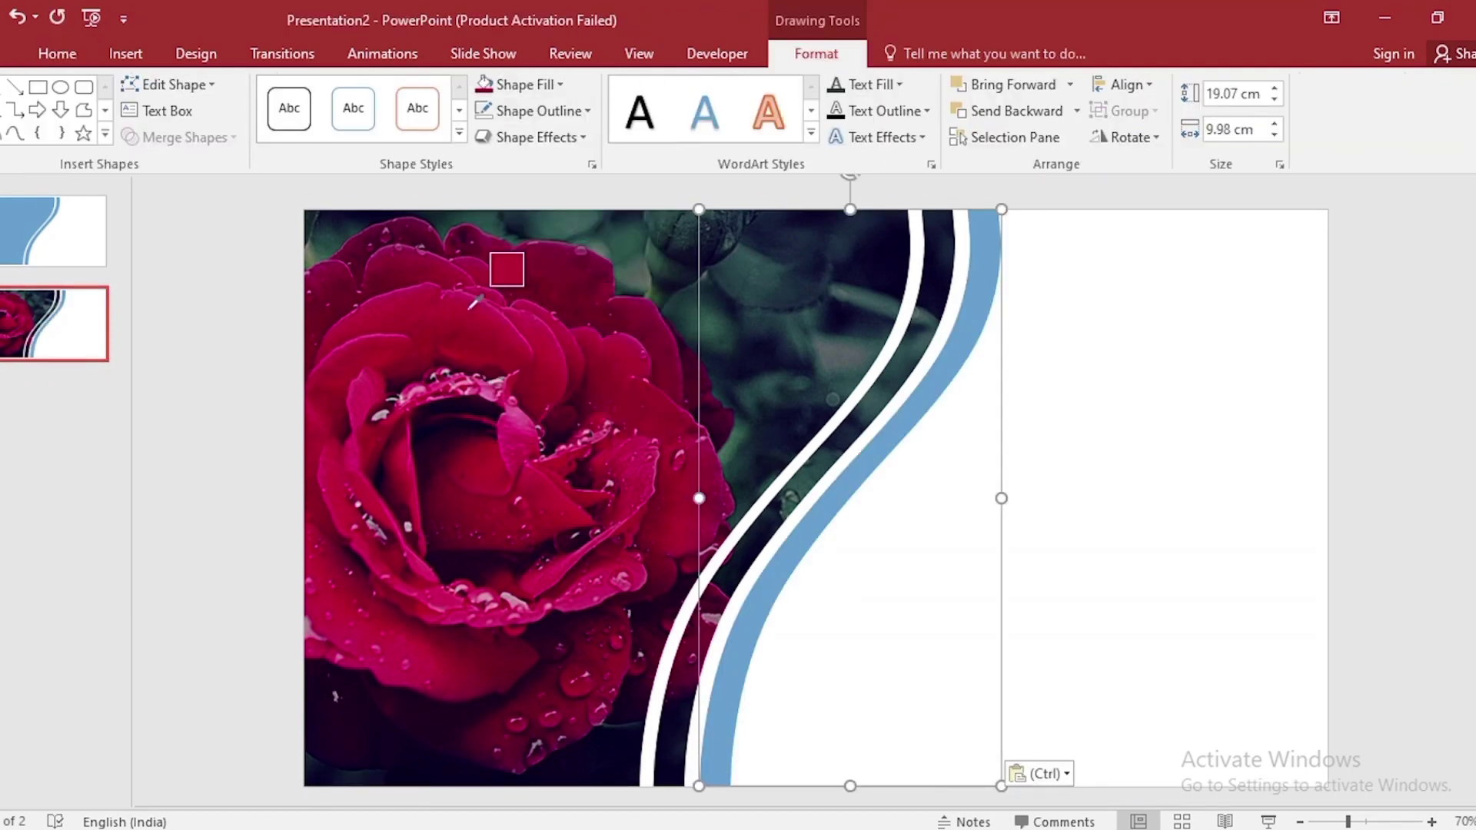
{"action": "left_click", "coordinate": [474, 304]}
{"action": "left_click", "coordinate": [1177, 450]}
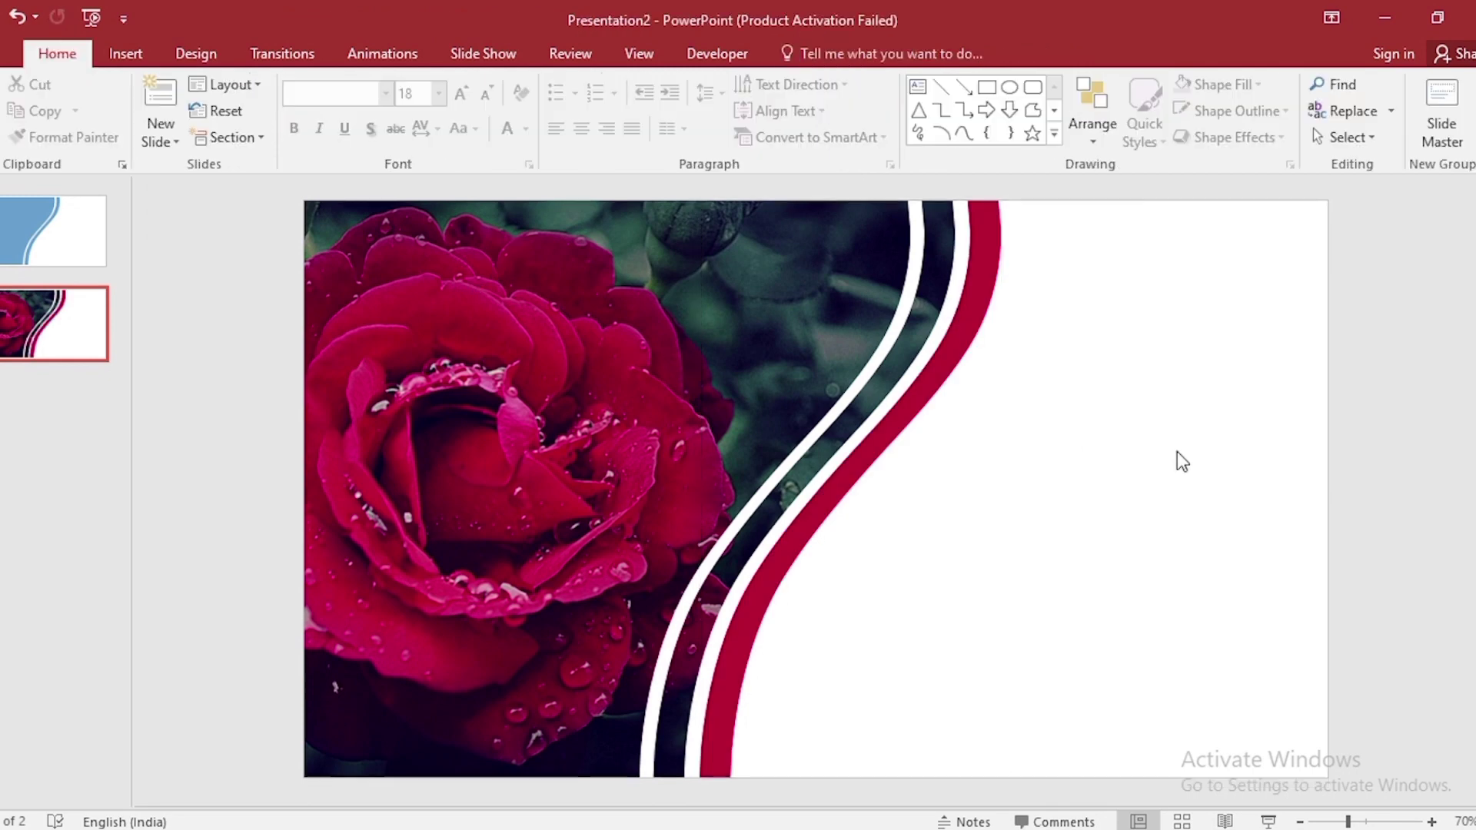
- Set the slide background colour to White, Darker 5%
{"action": "right_click", "coordinate": [1178, 451]}
{"action": "left_click", "coordinate": [1243, 643]}
{"action": "left_click", "coordinate": [1466, 468]}
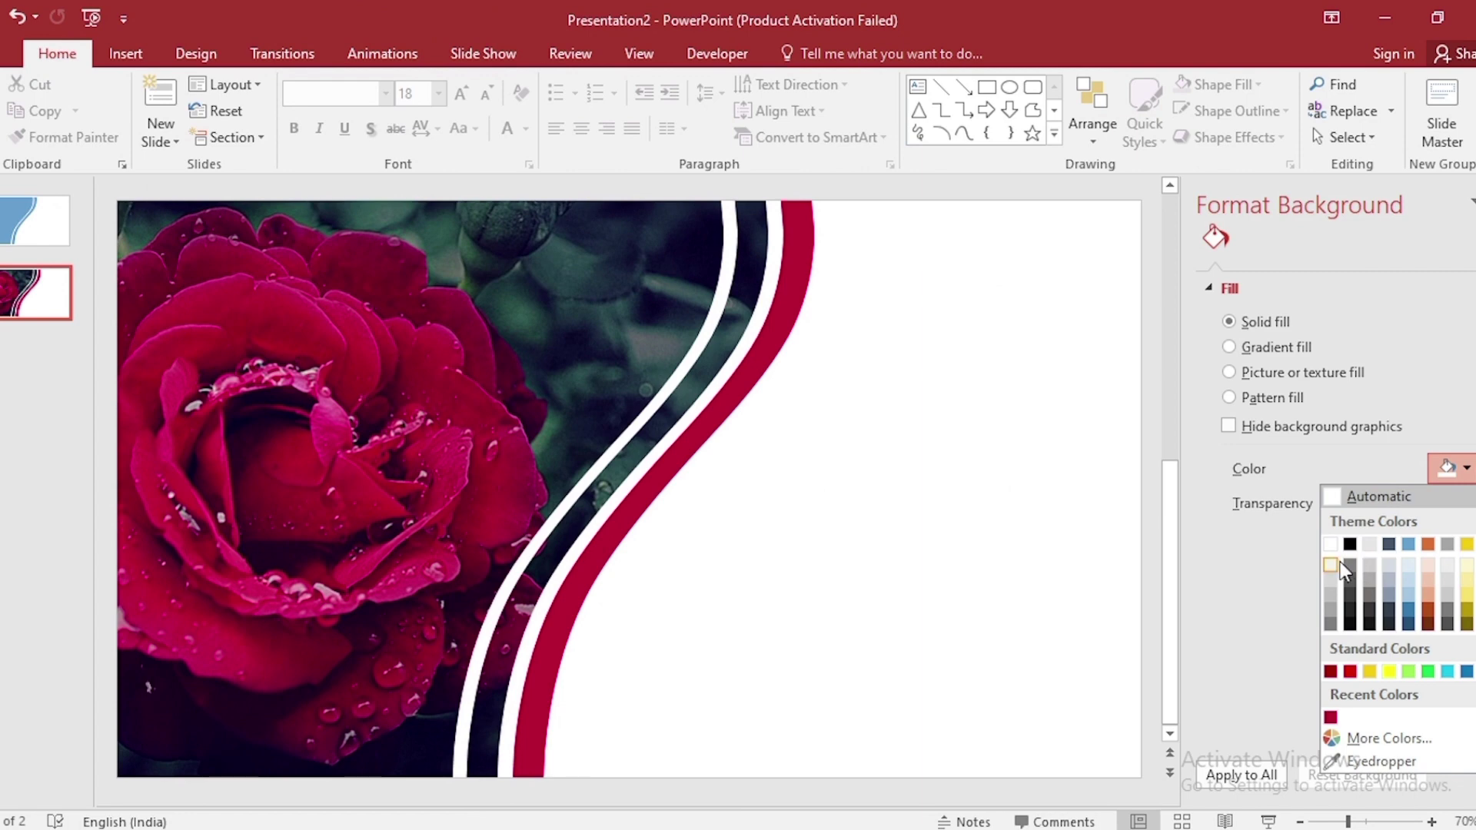
{"action": "left_click", "coordinate": [1338, 563]}
{"action": "left_click", "coordinate": [1470, 201]}
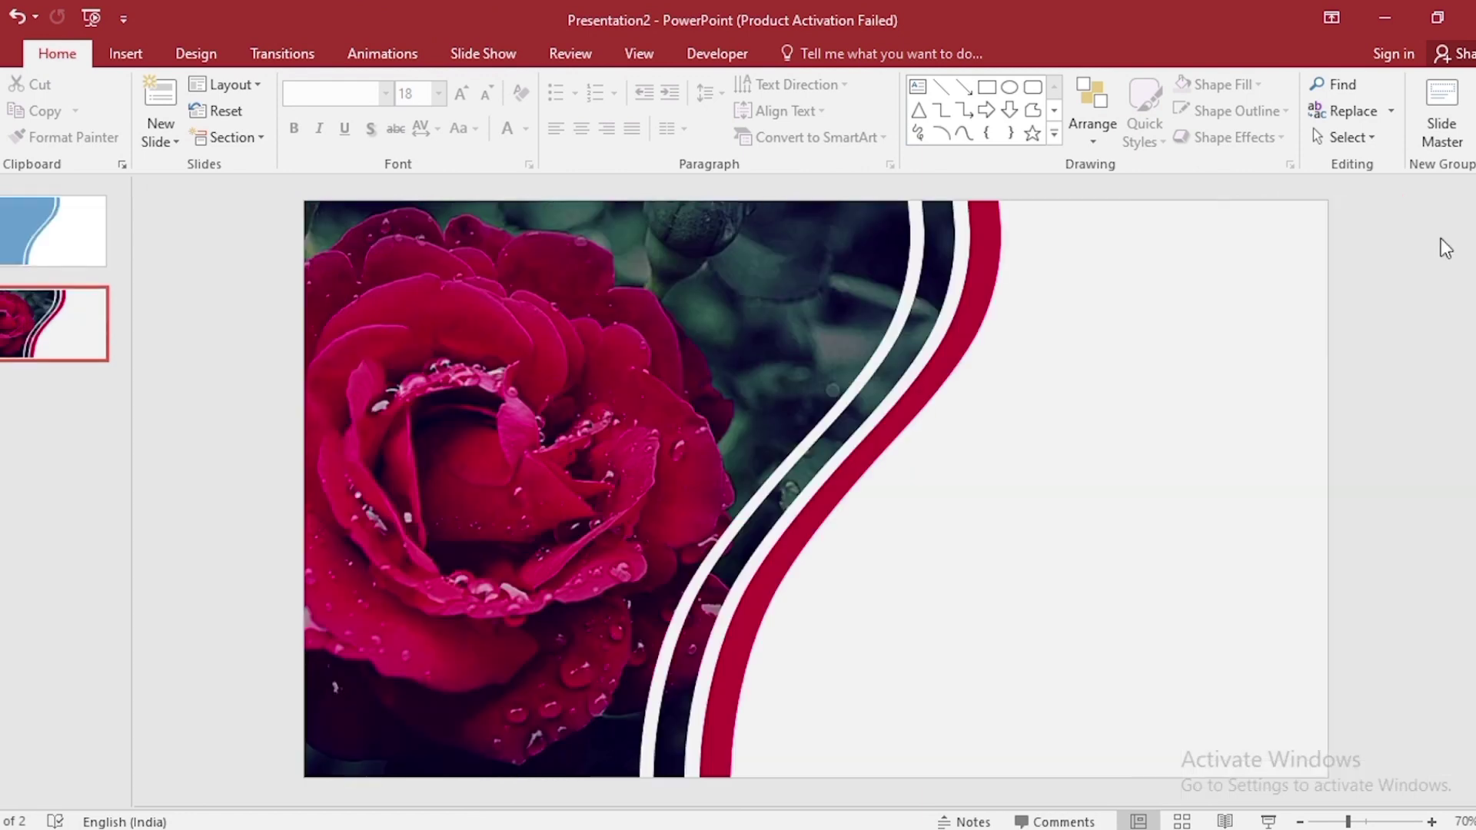
- Paste the DESIGN WITH, NATURE and SLIDE IN POWERPOINT text boxes onto the slide
{"action": "key", "text": "ctrl+v"}
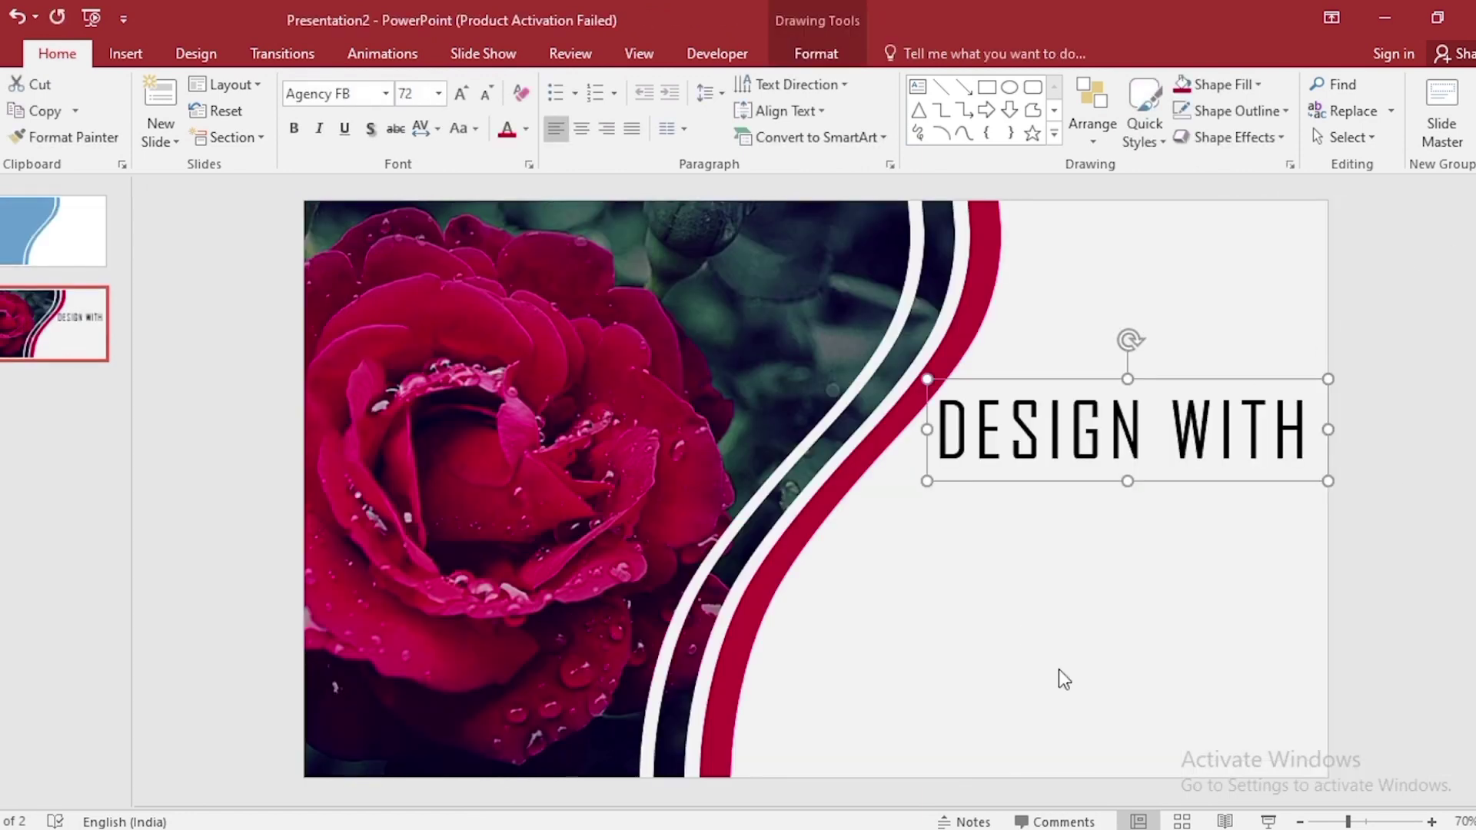
{"action": "key", "text": "ctrl+v"}
{"action": "key", "text": "ctrl+v"}
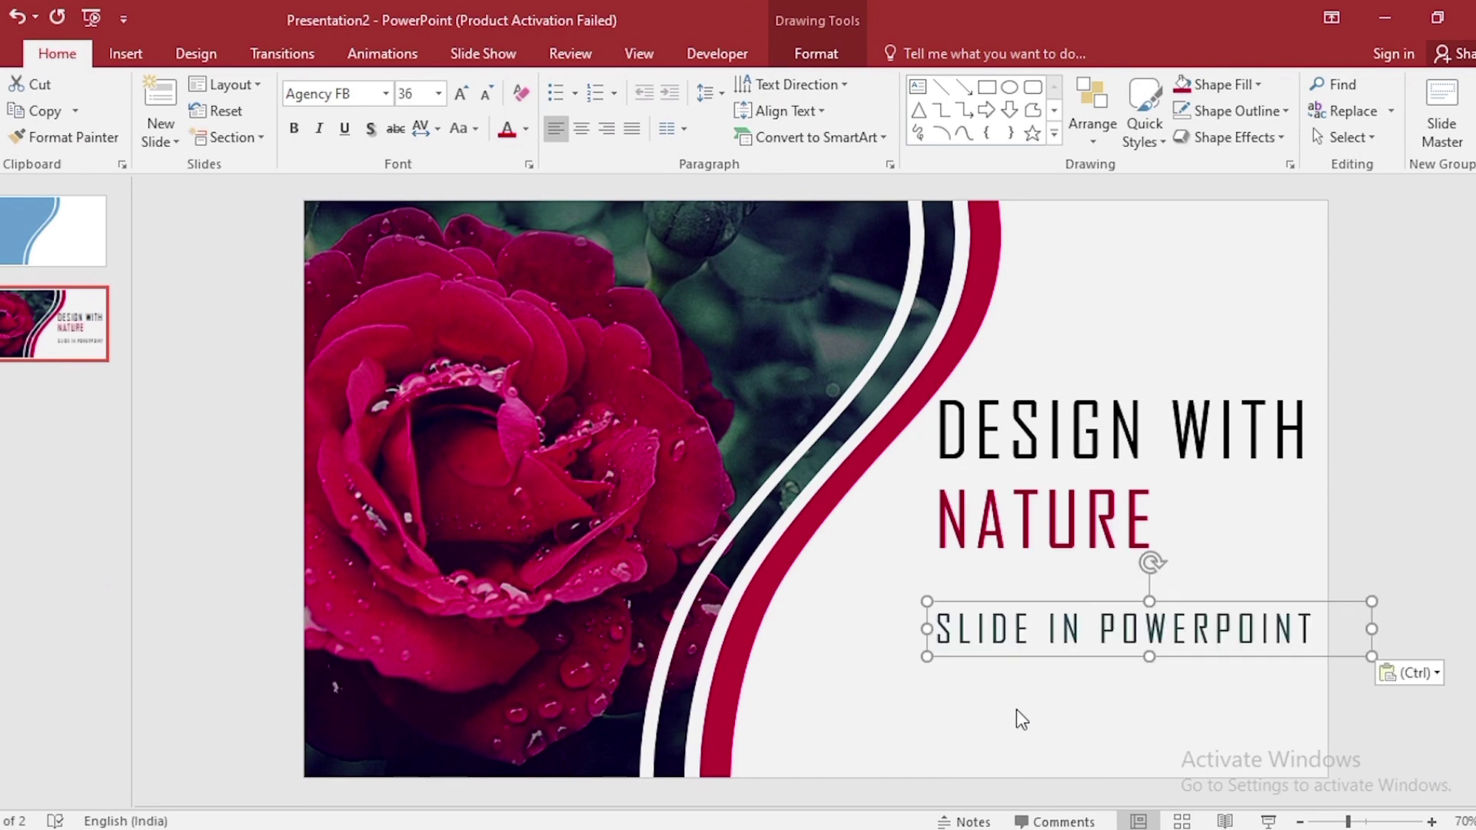
{"action": "key", "text": "ctrl+v"}
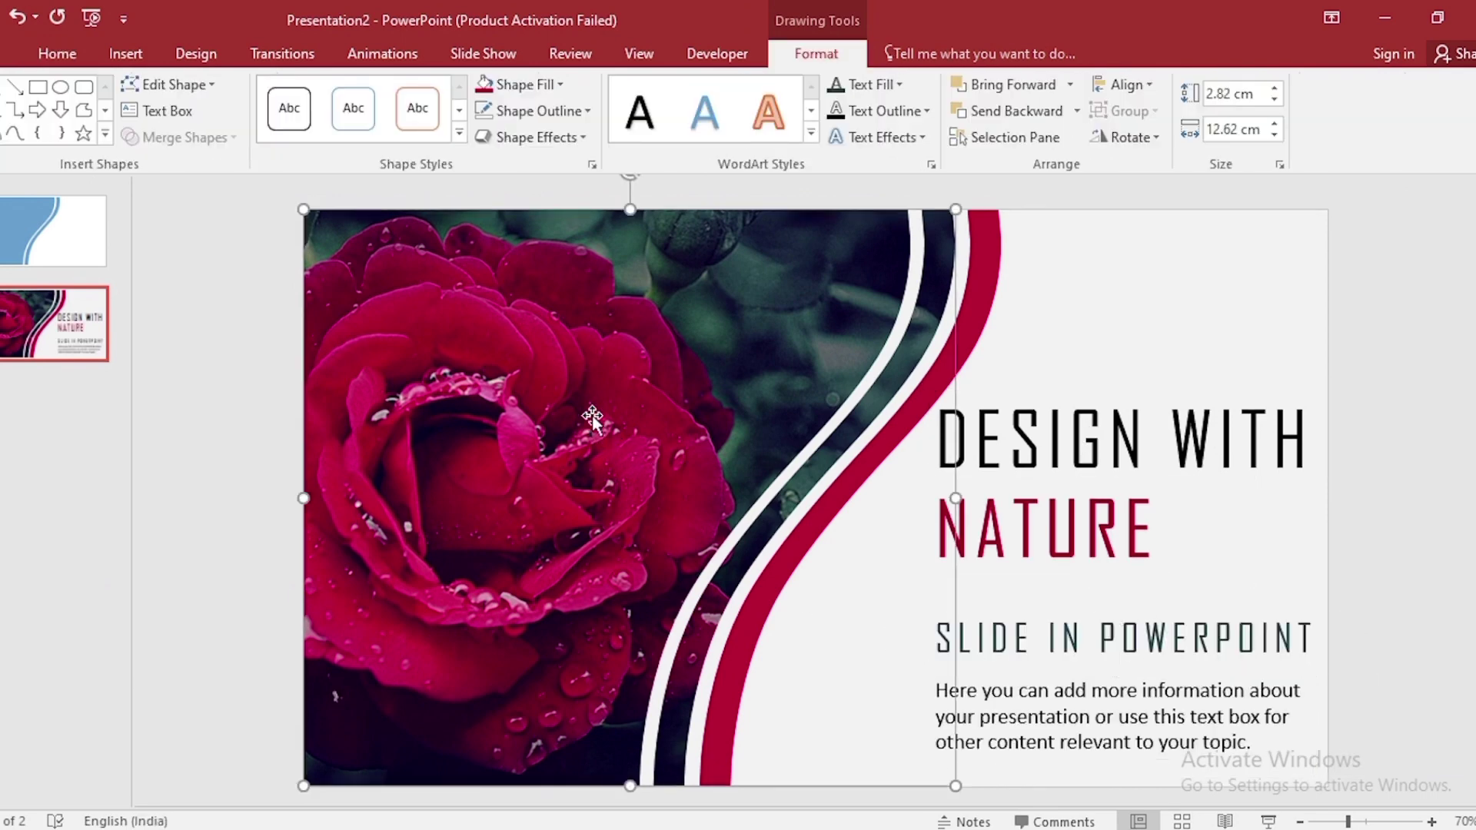
- Apply a Wipe animation to the rose picture and paint it onto the red curve
{"action": "left_click", "coordinate": [387, 54]}
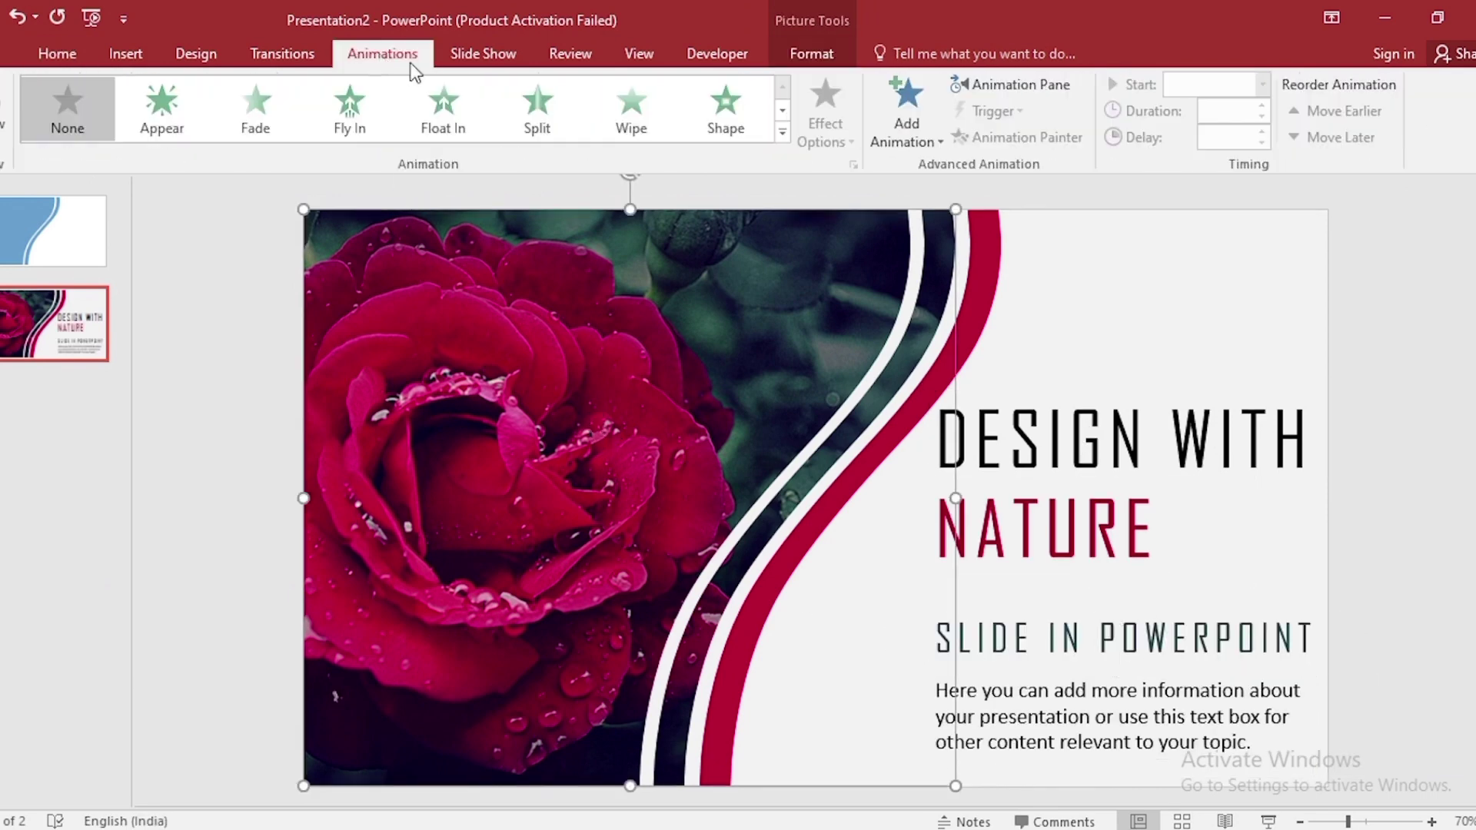
{"action": "left_click", "coordinate": [630, 125]}
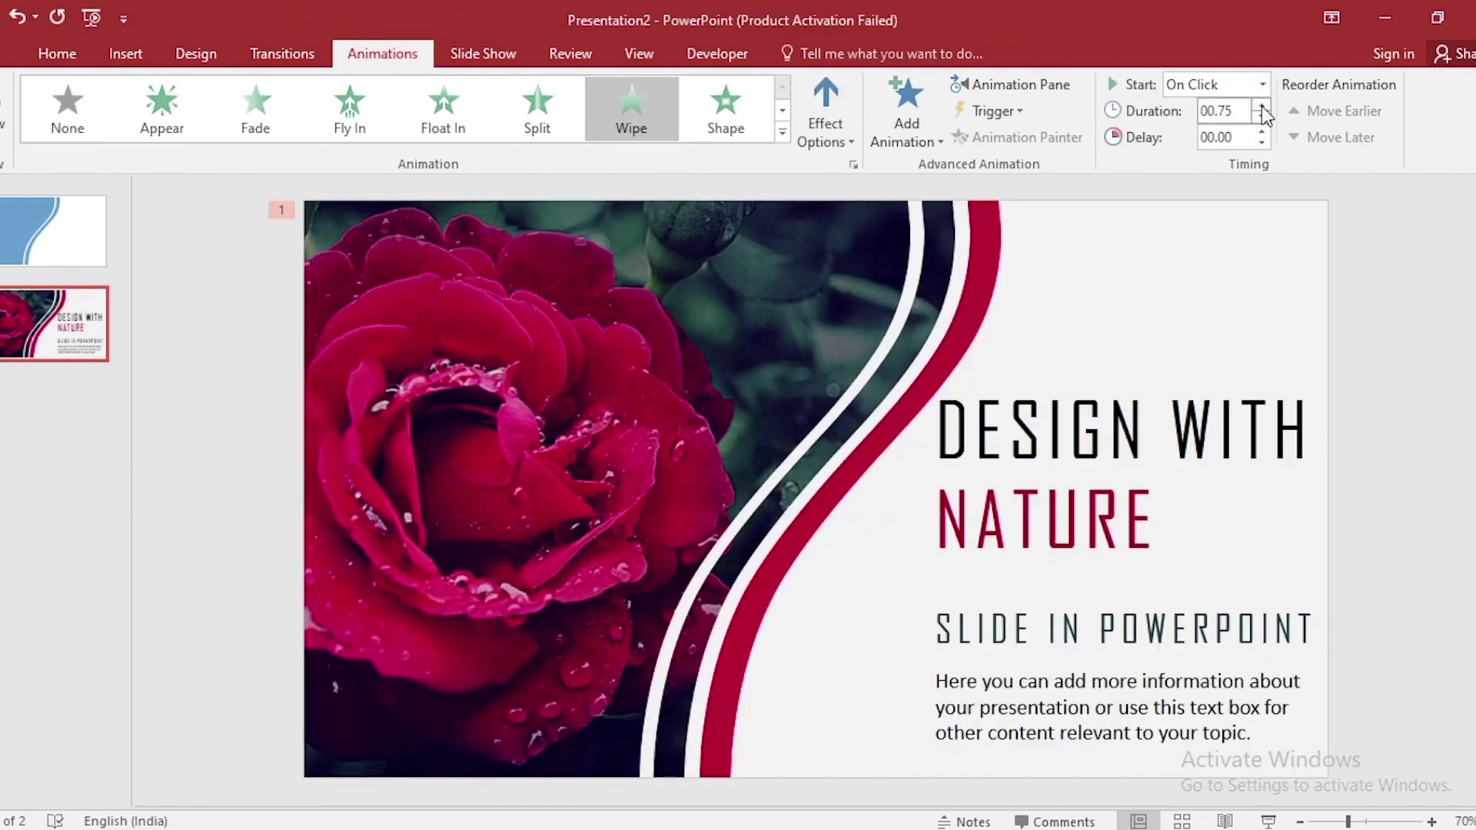
{"action": "left_click", "coordinate": [814, 246]}
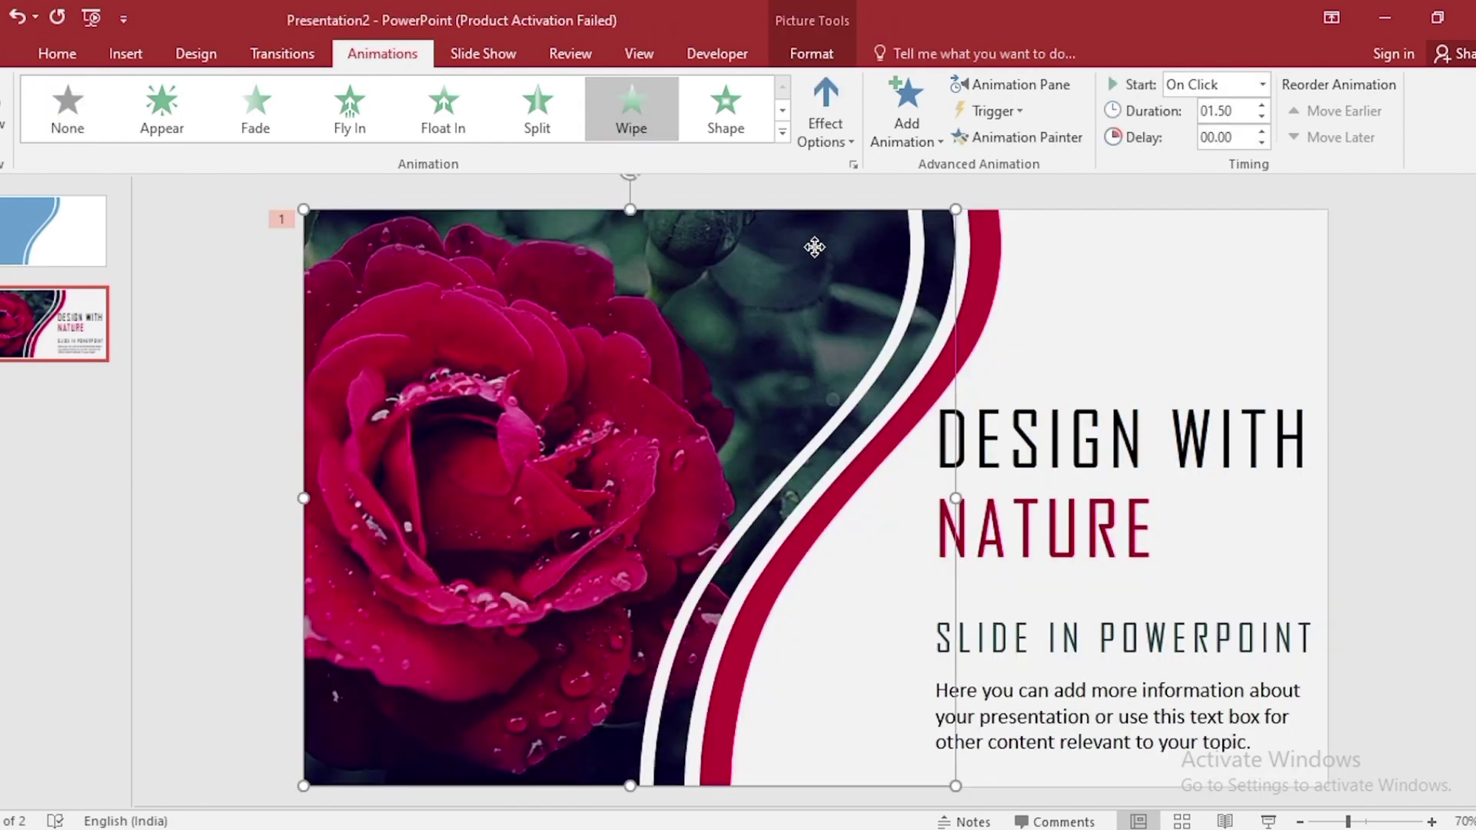
{"action": "left_click", "coordinate": [999, 136]}
{"action": "left_click", "coordinate": [995, 223]}
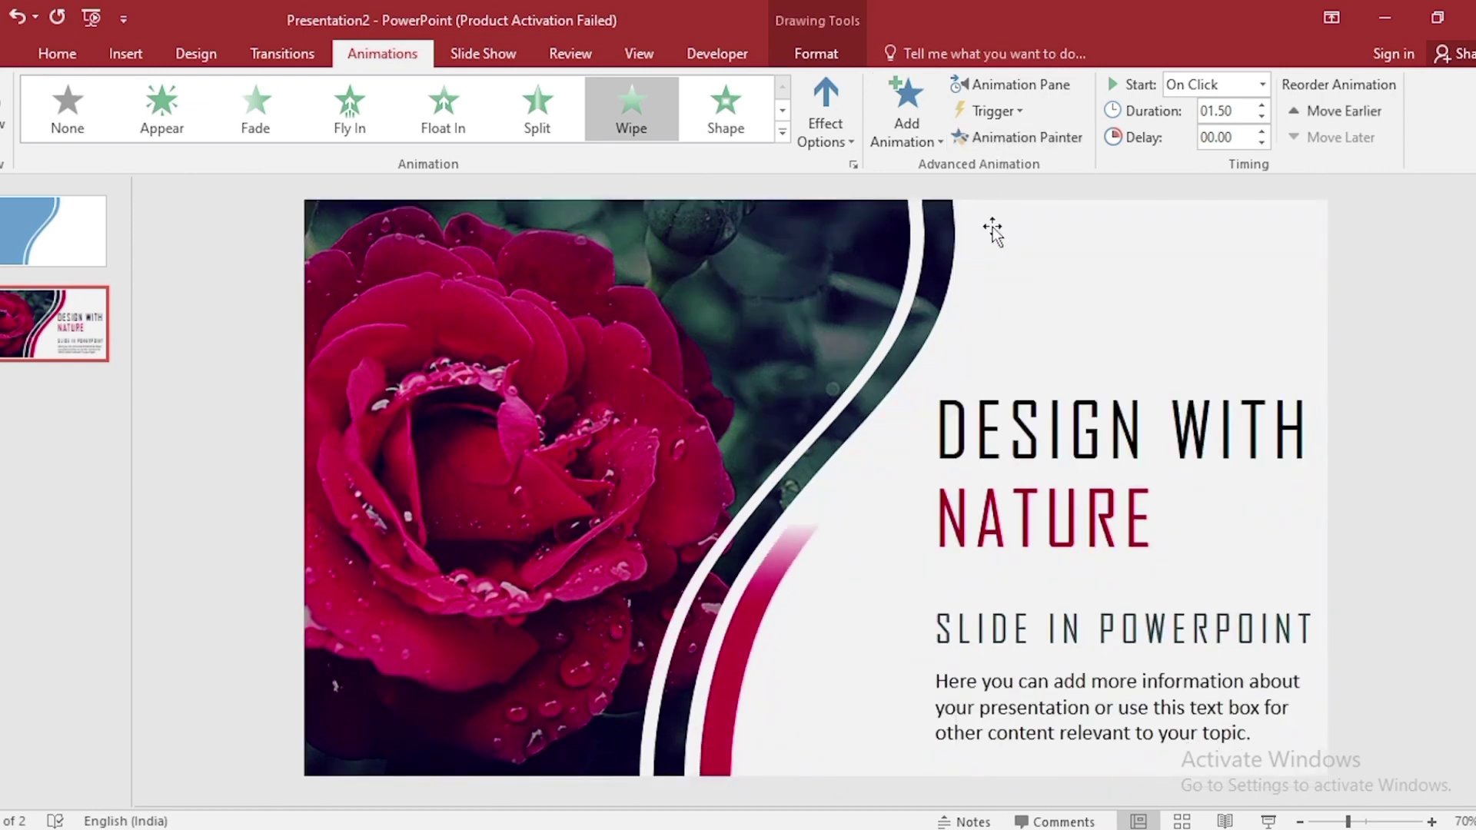
- Make the curve wipe From Top, After Previous, and paint its Wipe onto the DESIGN WITH title
{"action": "left_click", "coordinate": [840, 146]}
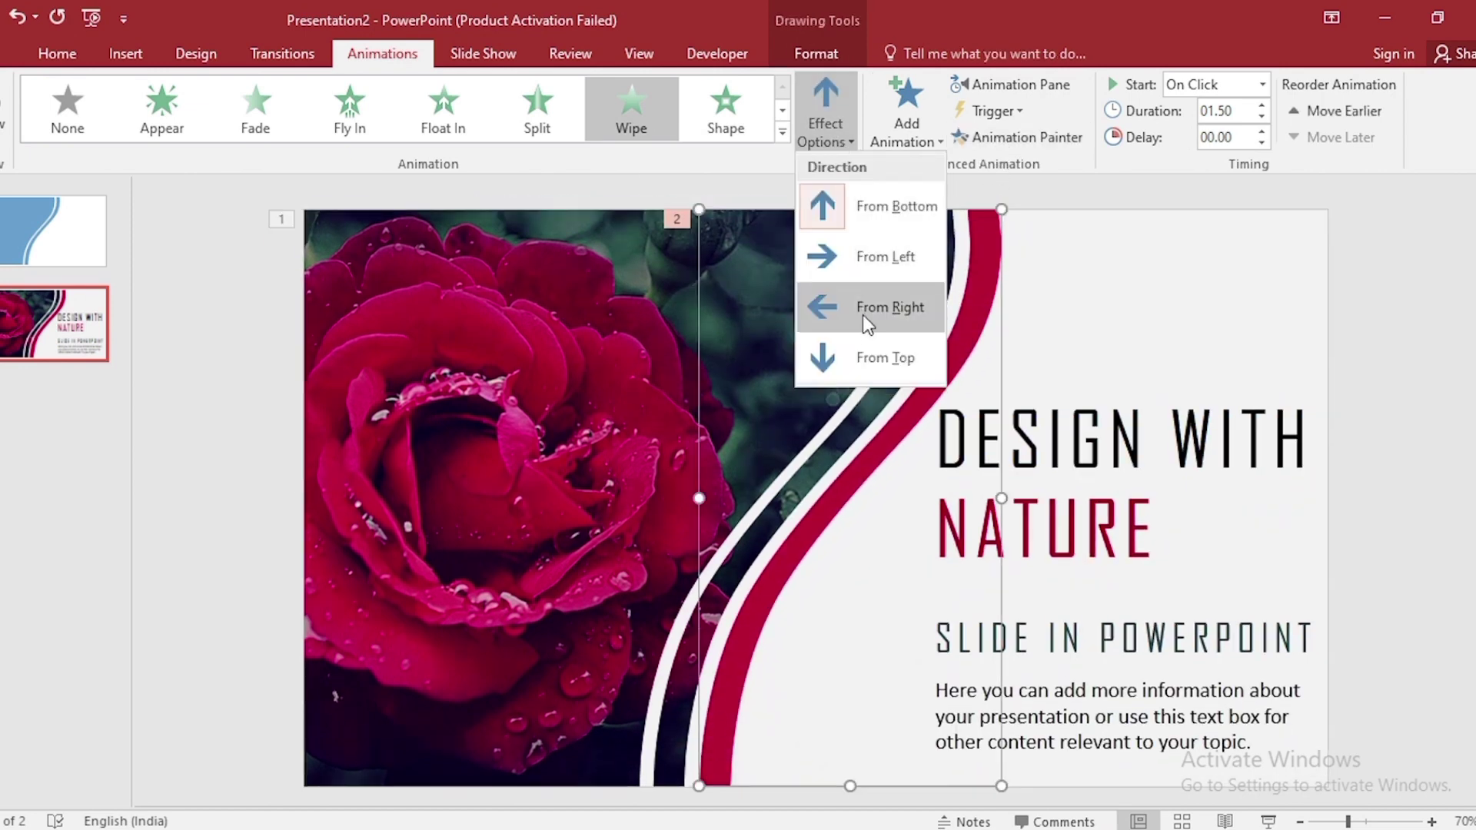
{"action": "left_click", "coordinate": [867, 351]}
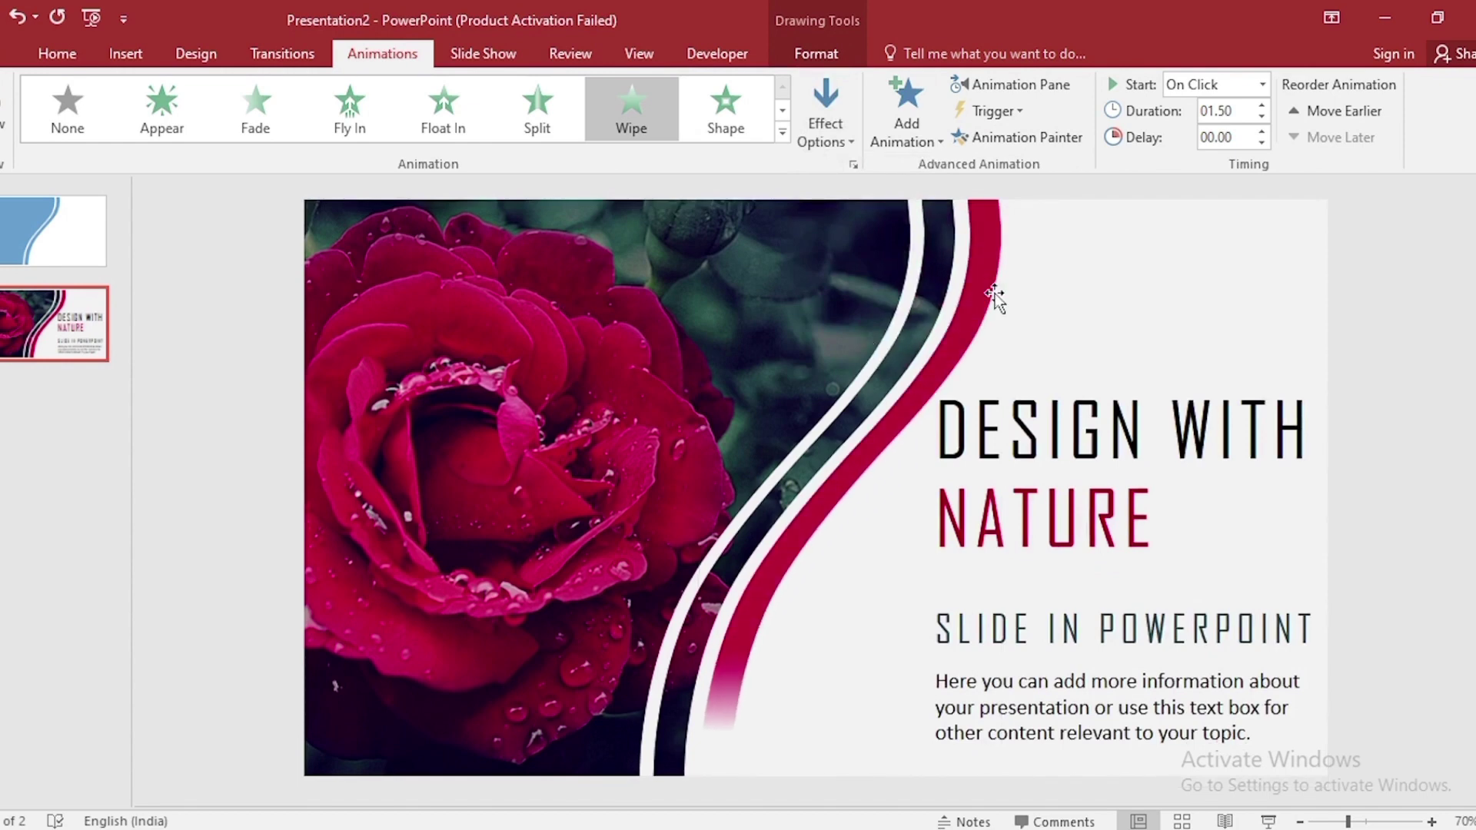
{"action": "left_click", "coordinate": [1262, 84]}
{"action": "left_click", "coordinate": [1238, 151]}
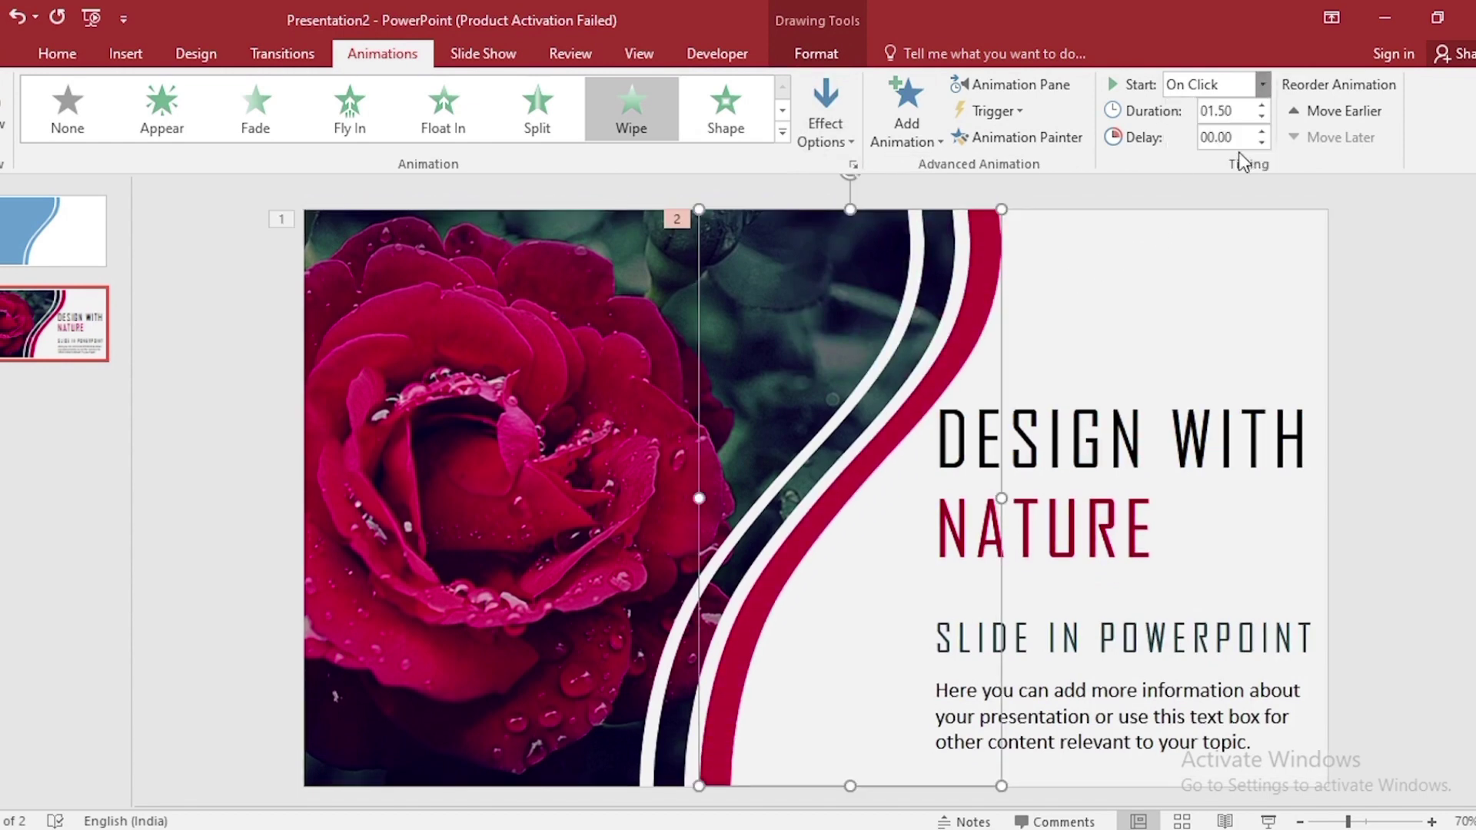
{"action": "left_click", "coordinate": [1054, 135]}
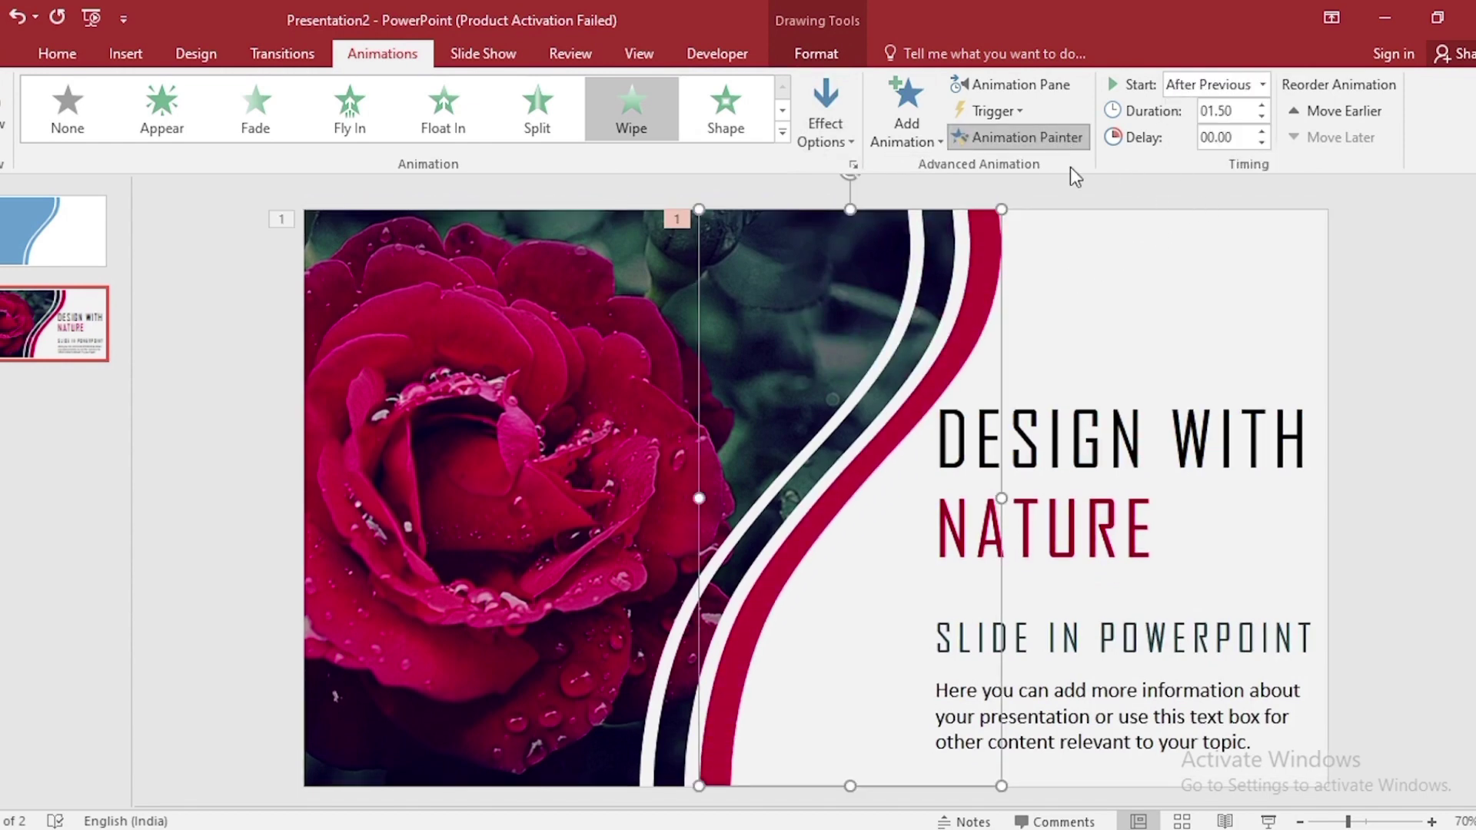
{"action": "left_click", "coordinate": [1118, 418]}
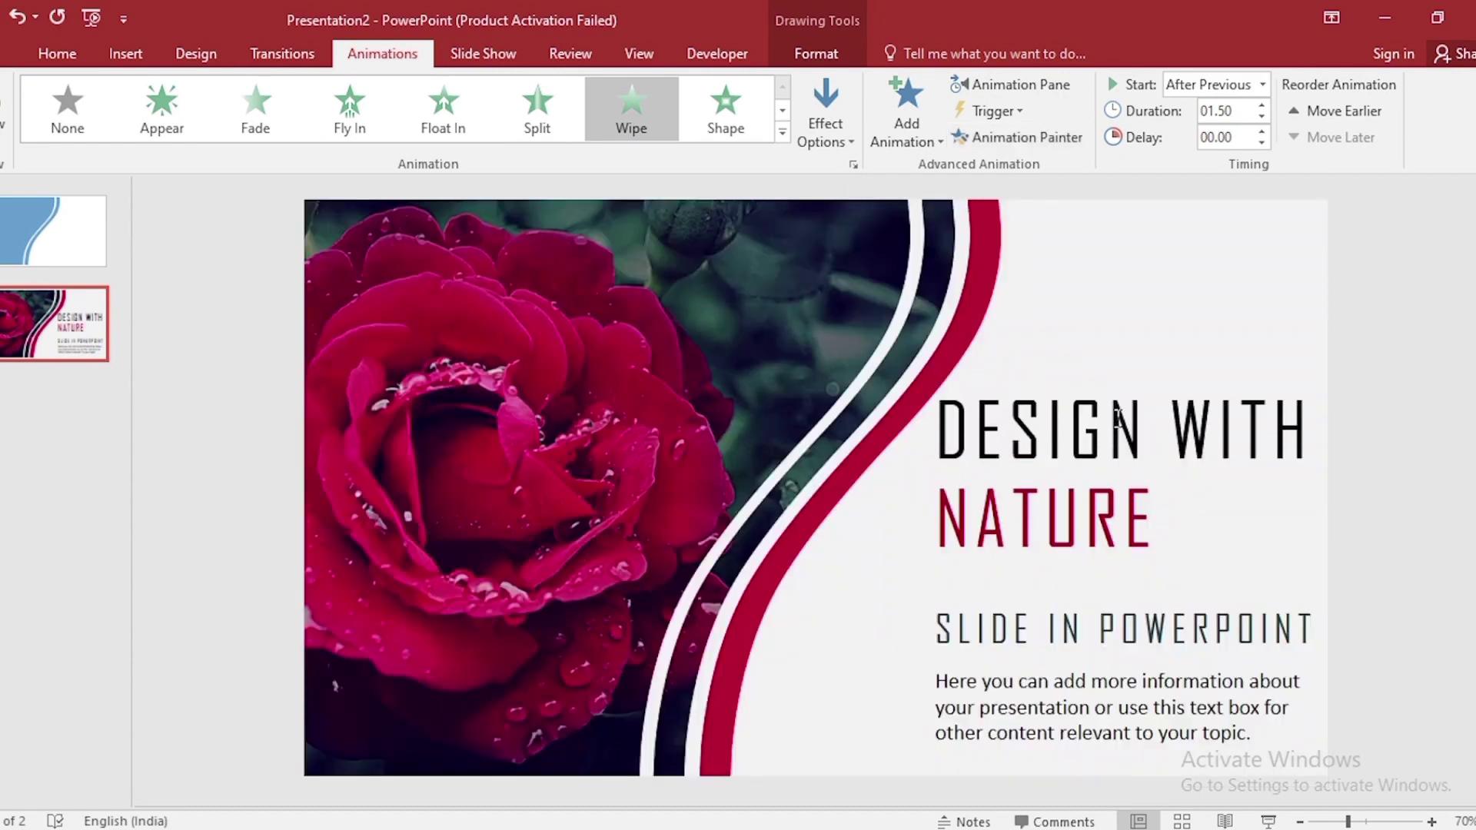
- Copy the Wipe animation to NATURE and the SLIDE IN POWERPOINT subtitle
{"action": "left_click", "coordinate": [1046, 137]}
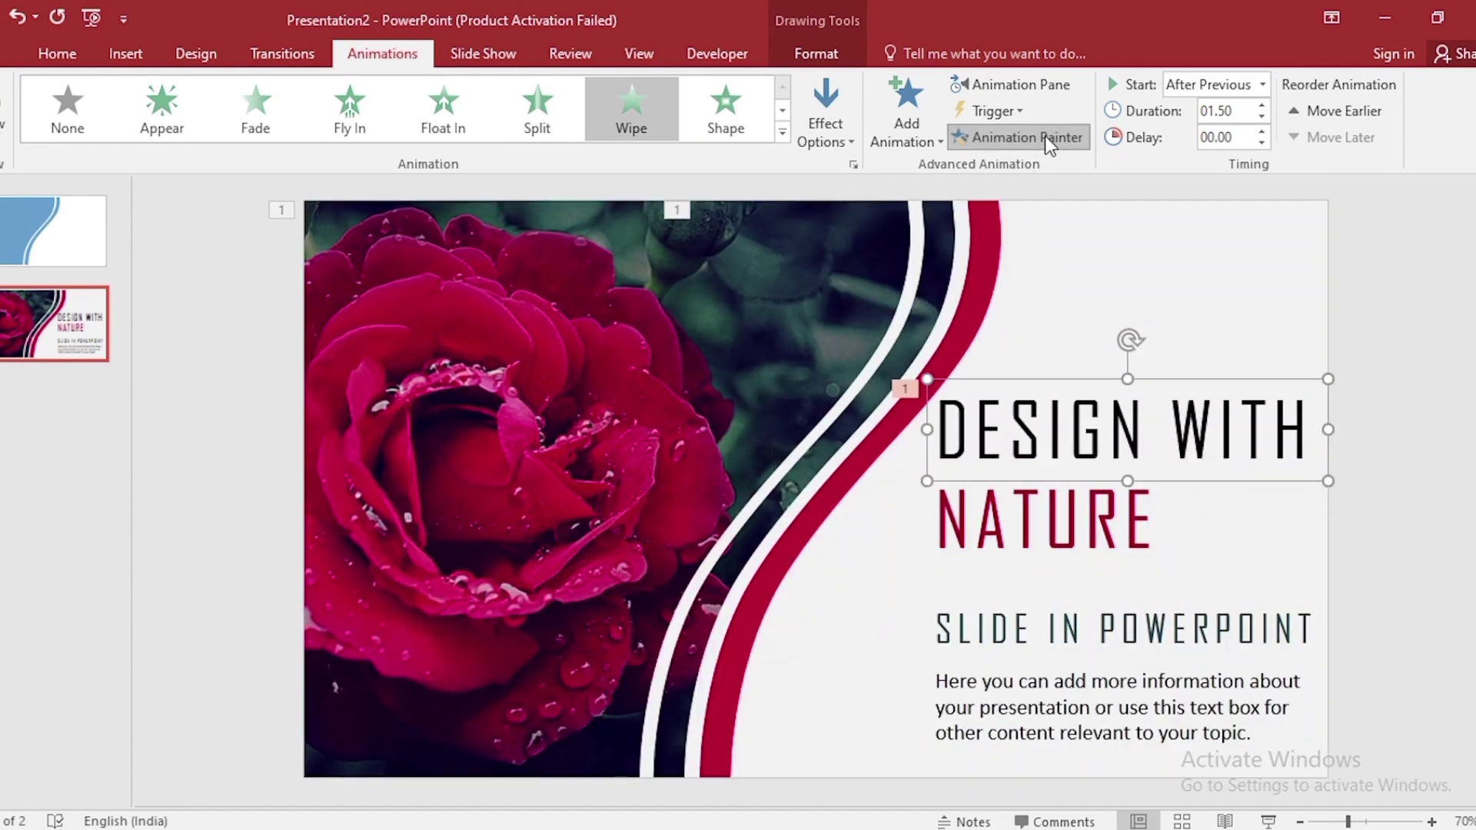
{"action": "left_click", "coordinate": [1100, 524]}
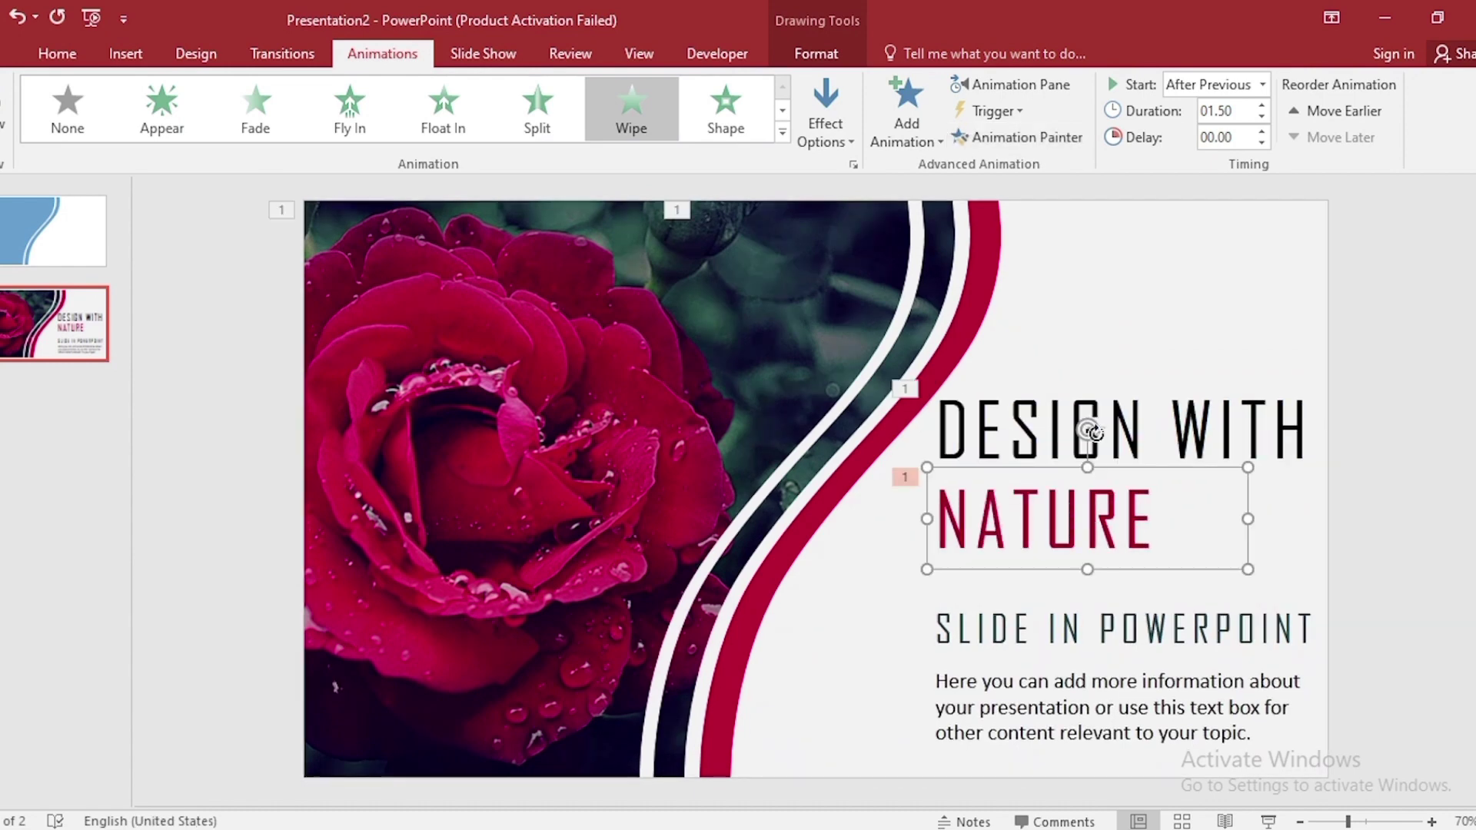
{"action": "left_click", "coordinate": [1054, 136]}
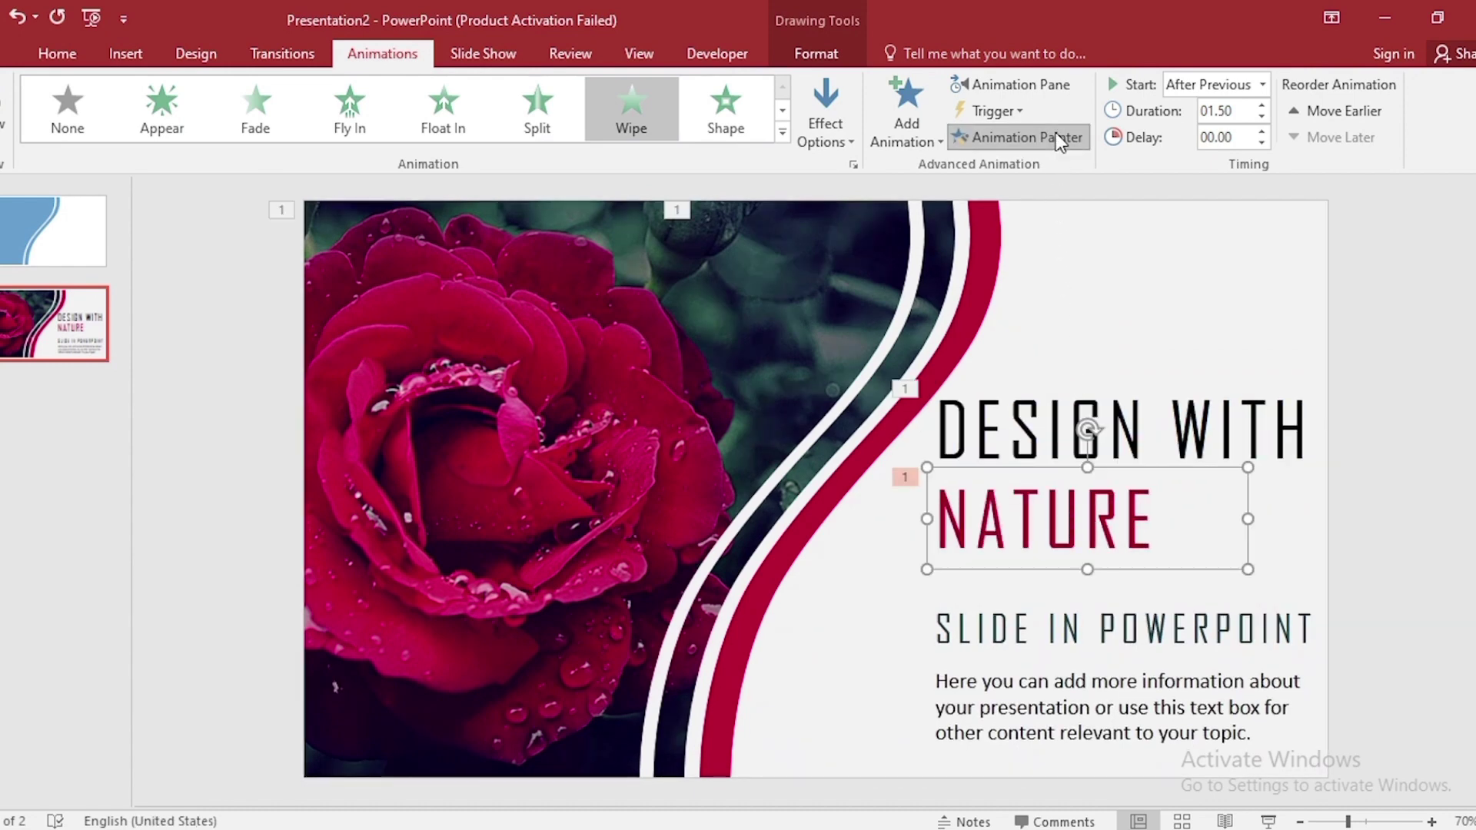
{"action": "left_click", "coordinate": [1138, 628]}
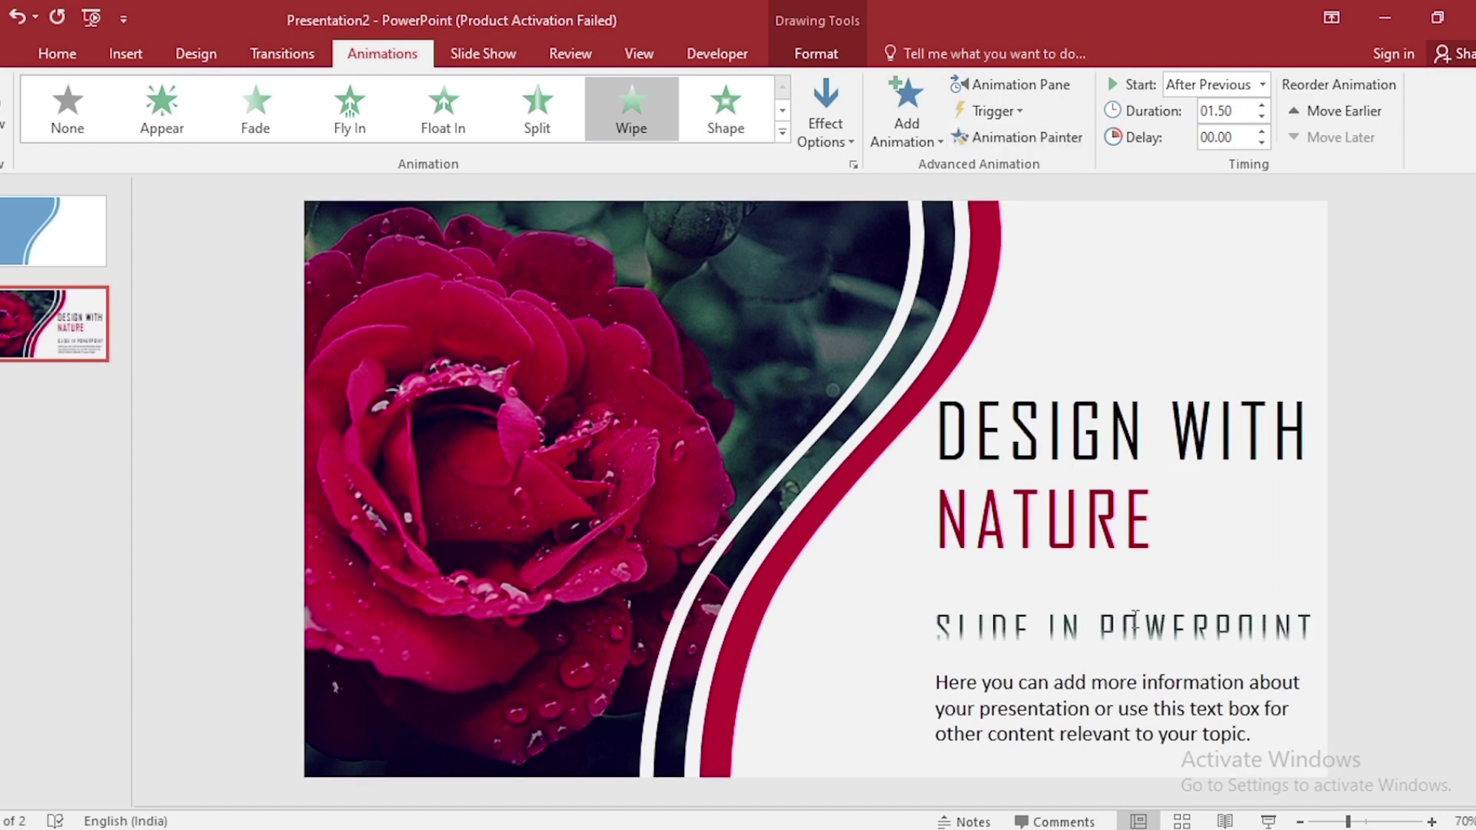
- Copy the Wipe to the description text and make it wipe in from the right
{"action": "left_click", "coordinate": [1049, 137]}
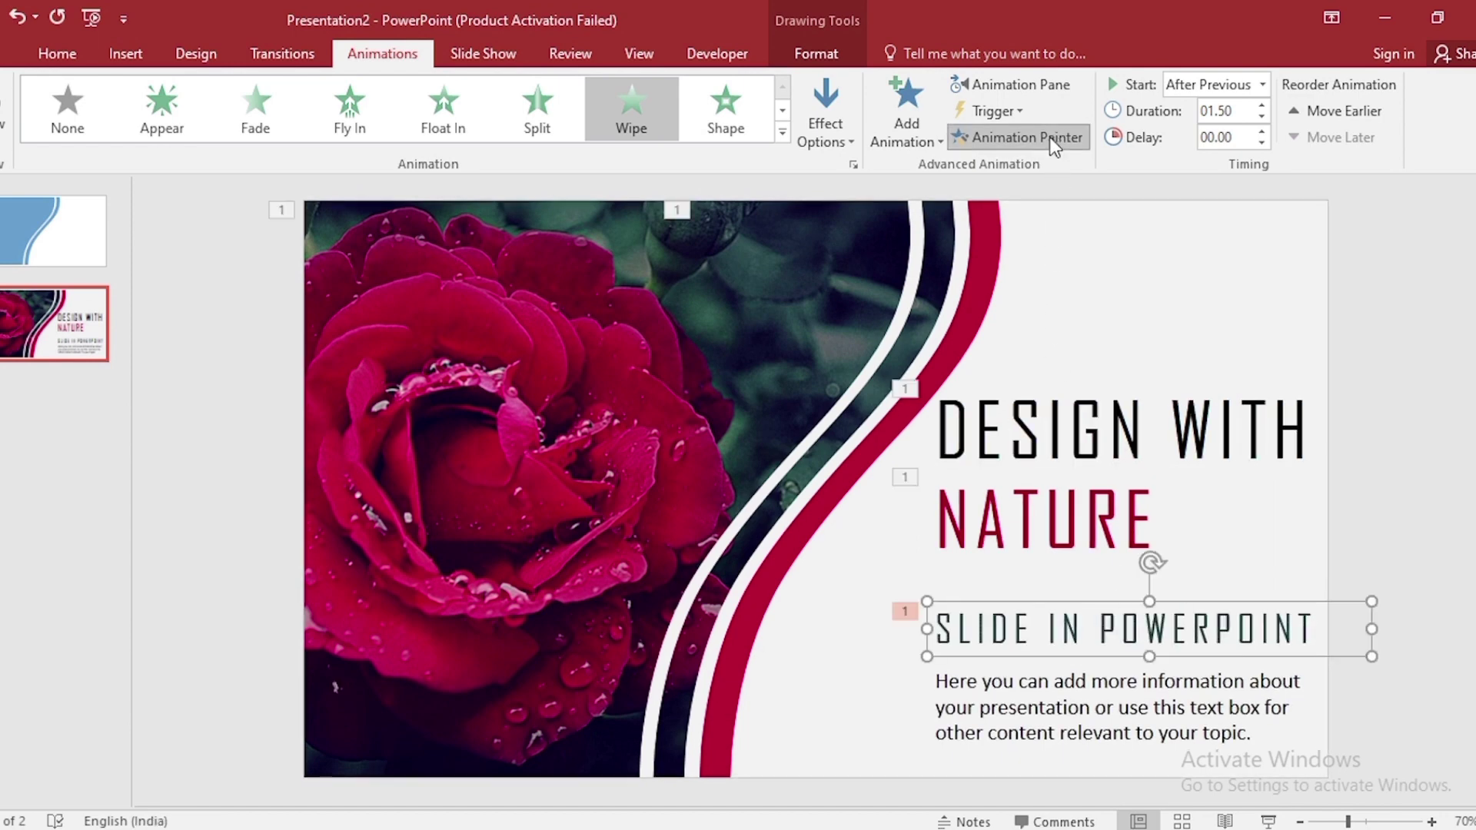
{"action": "left_click", "coordinate": [1074, 701]}
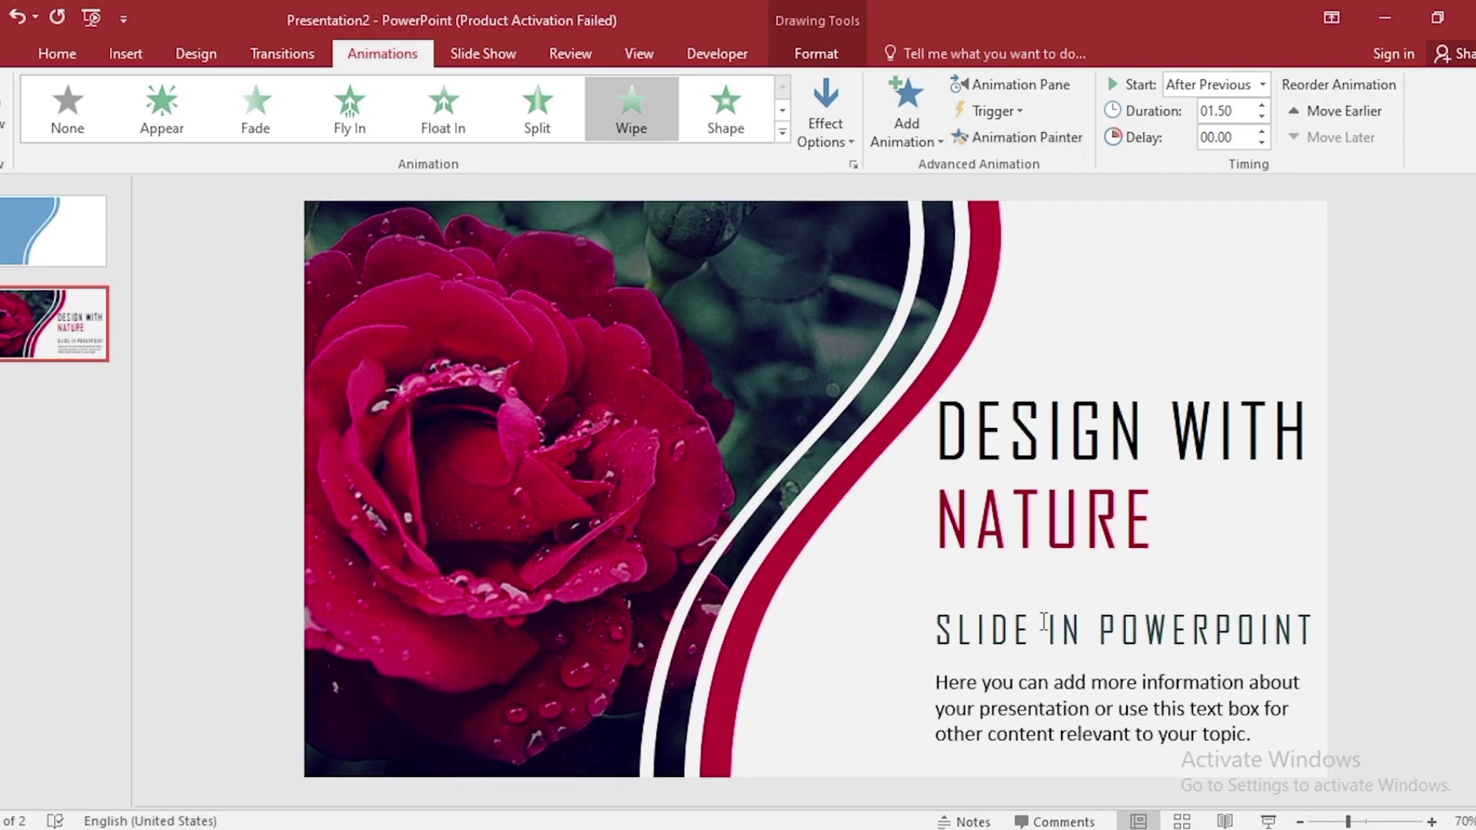
{"action": "left_click", "coordinate": [825, 129]}
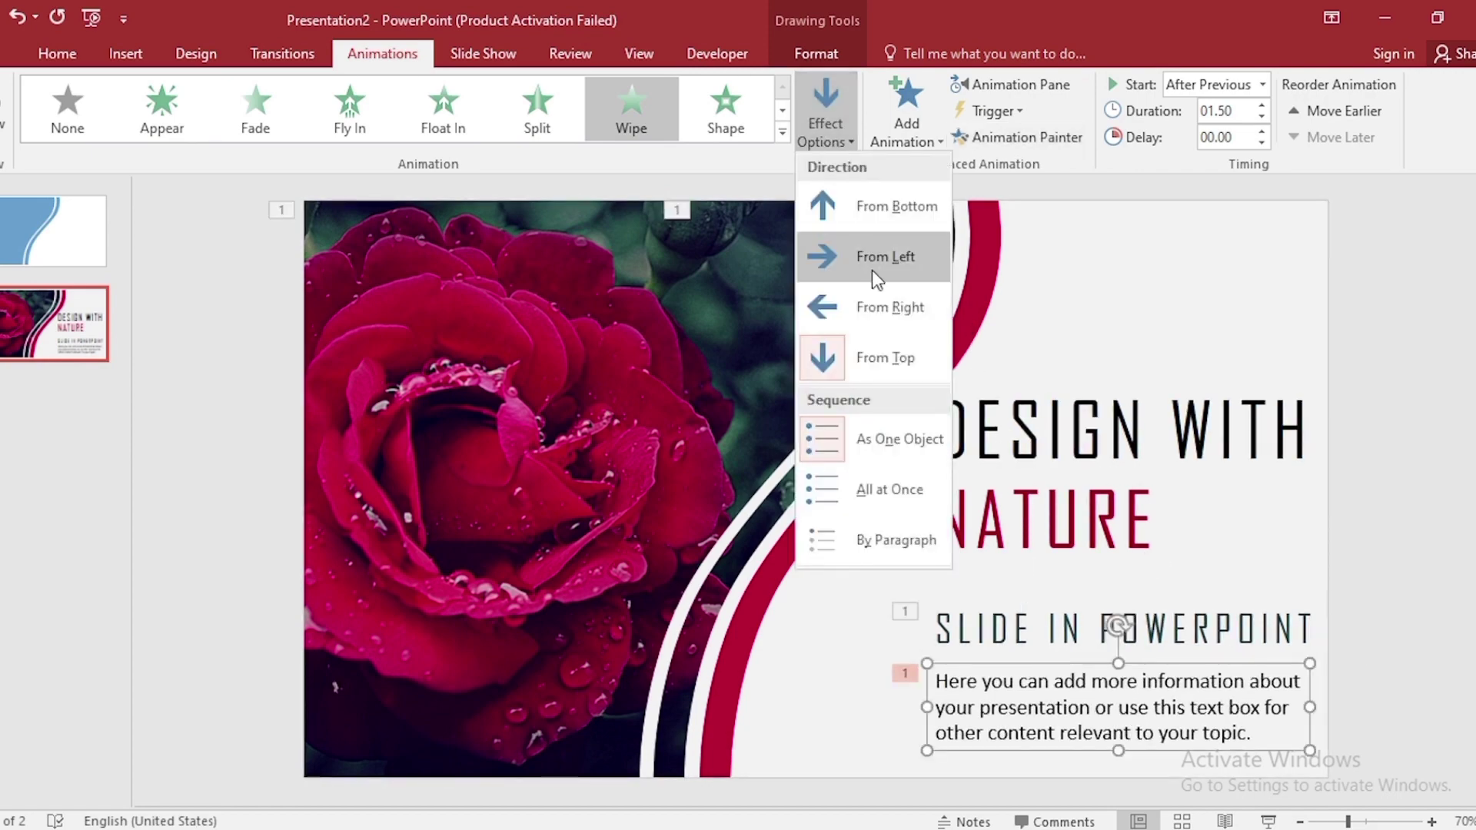
{"action": "left_click", "coordinate": [888, 314]}
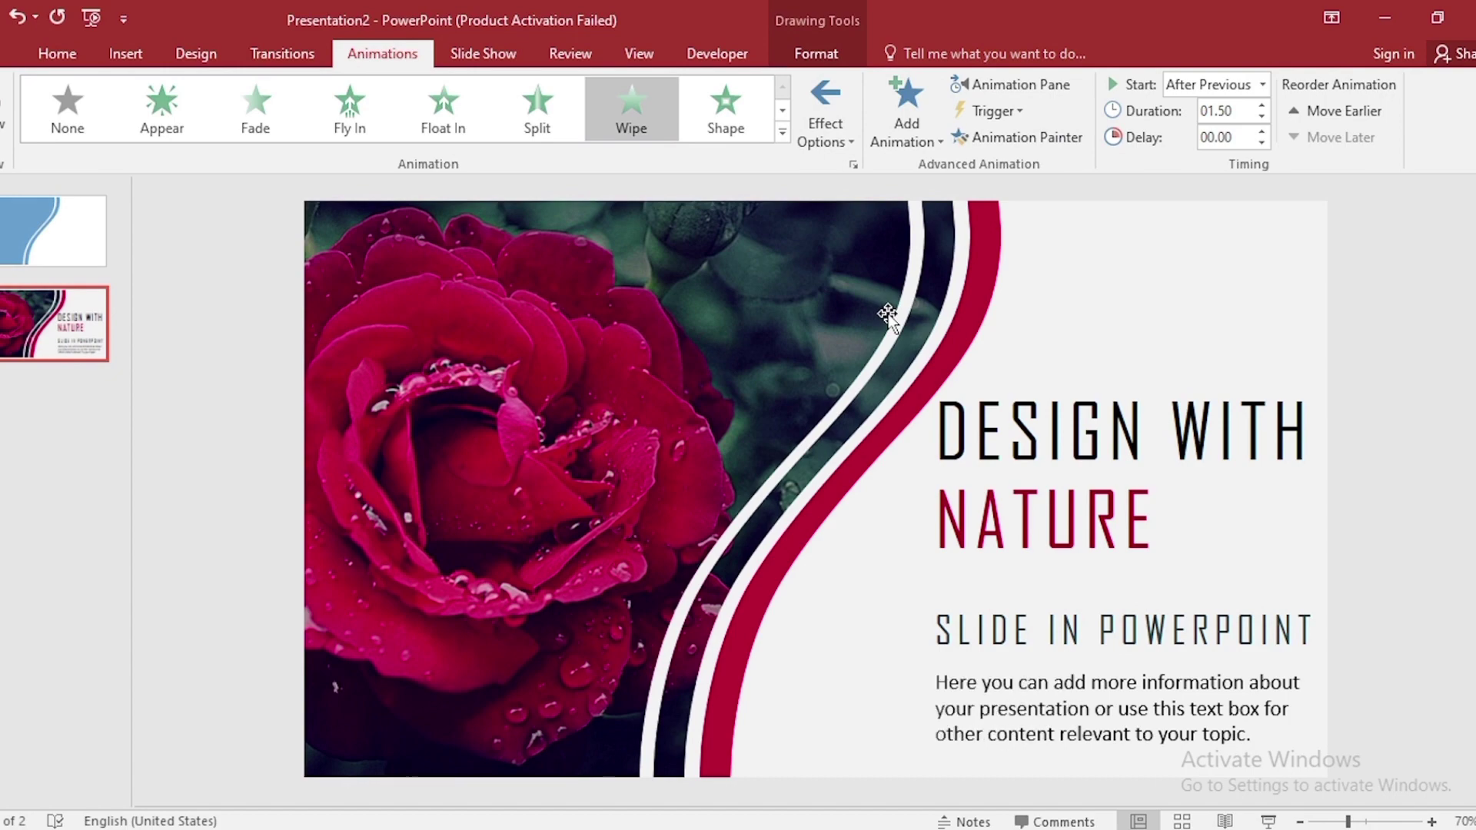